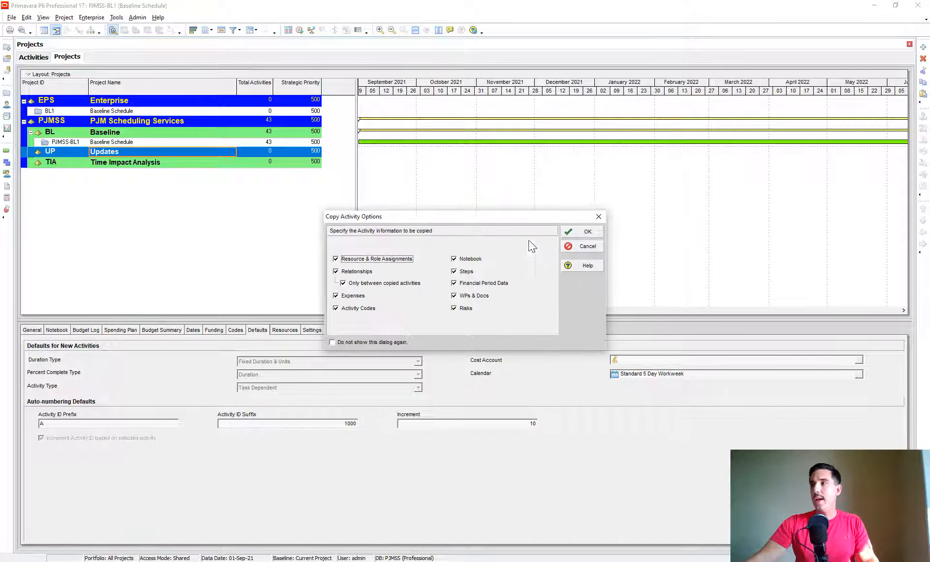
- Copy the baseline schedule into Updates with all activity information, giving the copy ID PJMSS-UP1 and the name "Update # 01"
{"action": "left_click", "coordinate": [567, 234]}
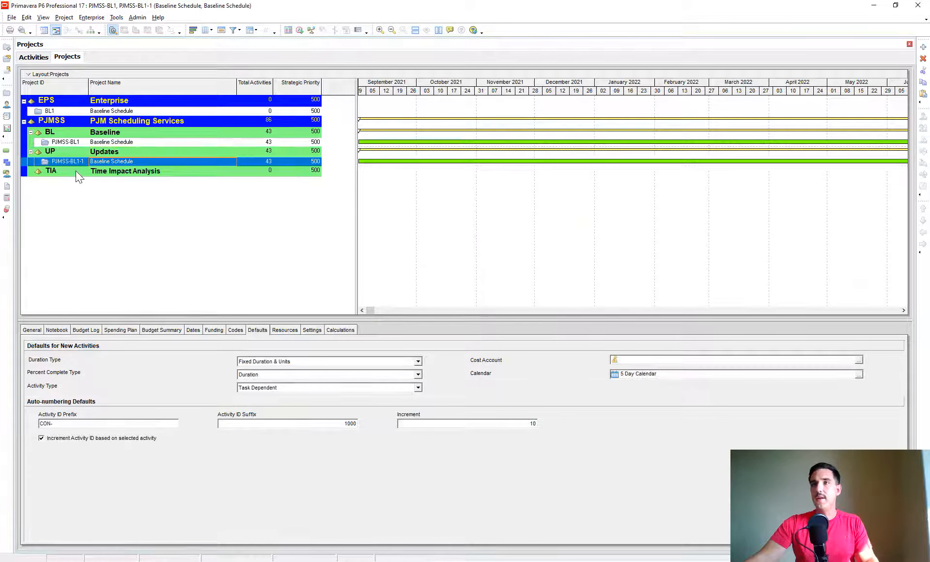
{"action": "left_click", "coordinate": [71, 161]}
{"action": "double_click", "coordinate": [72, 162]}
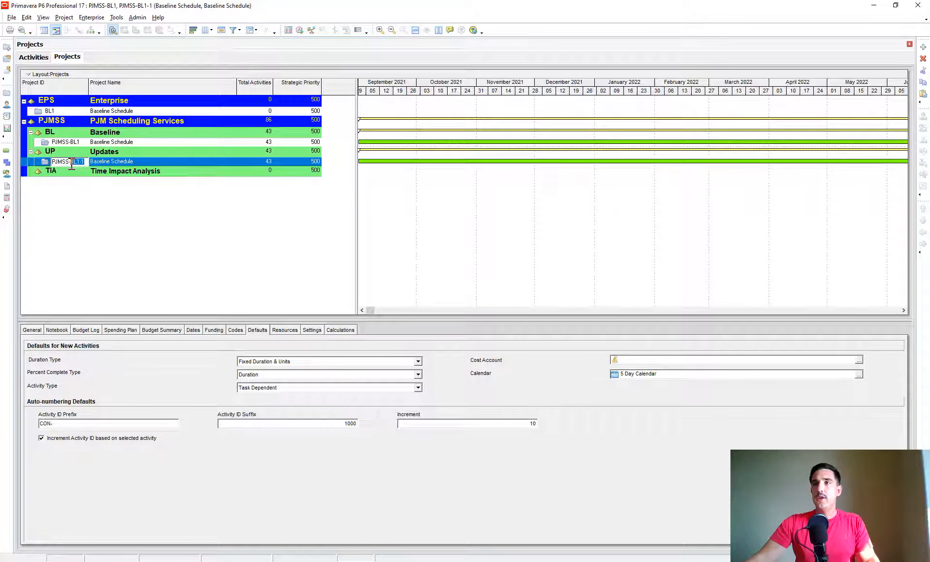
{"action": "type", "text": "UP"}
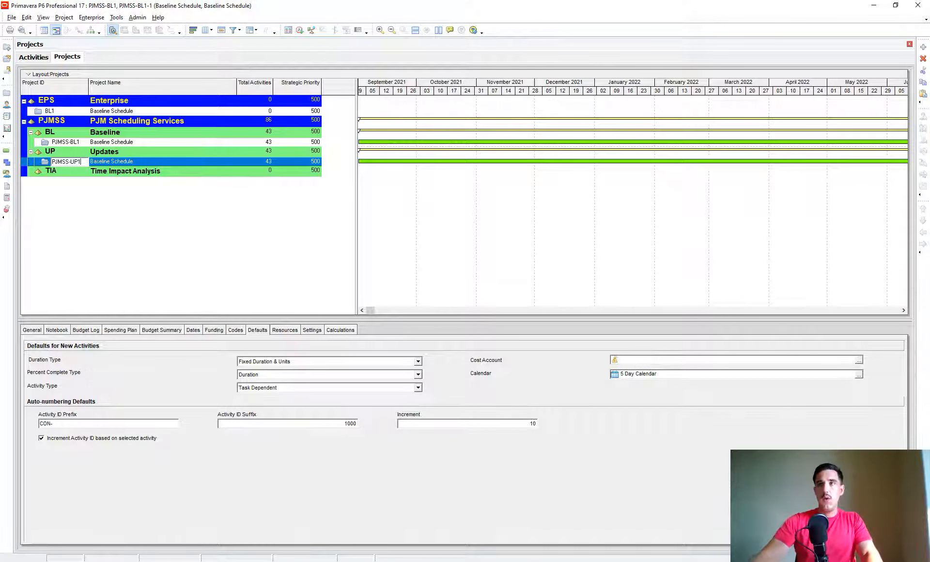
{"action": "left_click", "coordinate": [153, 161]}
{"action": "type", "text": "Update # 01"}
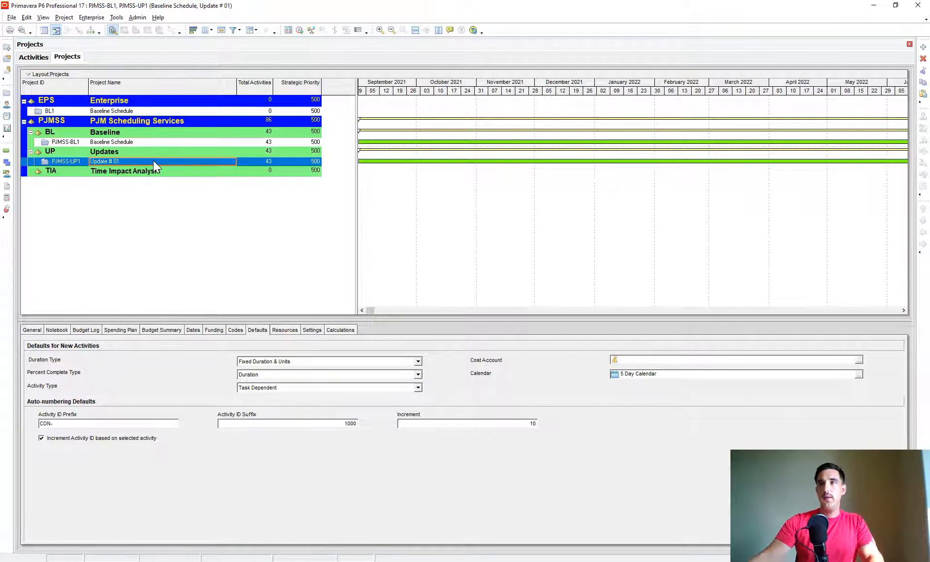
- Open the Update # 01 project and widen the activity table to make room for more columns
{"action": "right_click", "coordinate": [153, 161]}
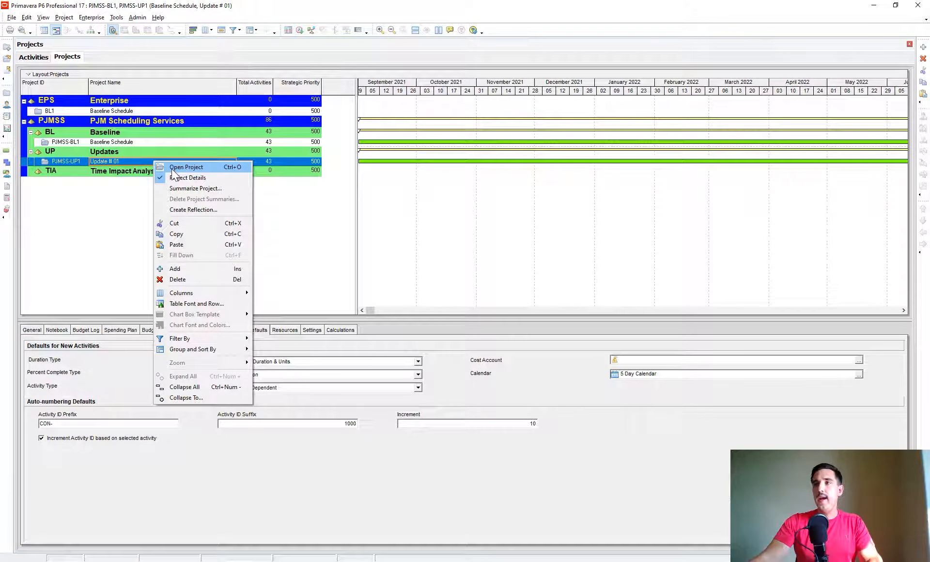
{"action": "left_click", "coordinate": [173, 168]}
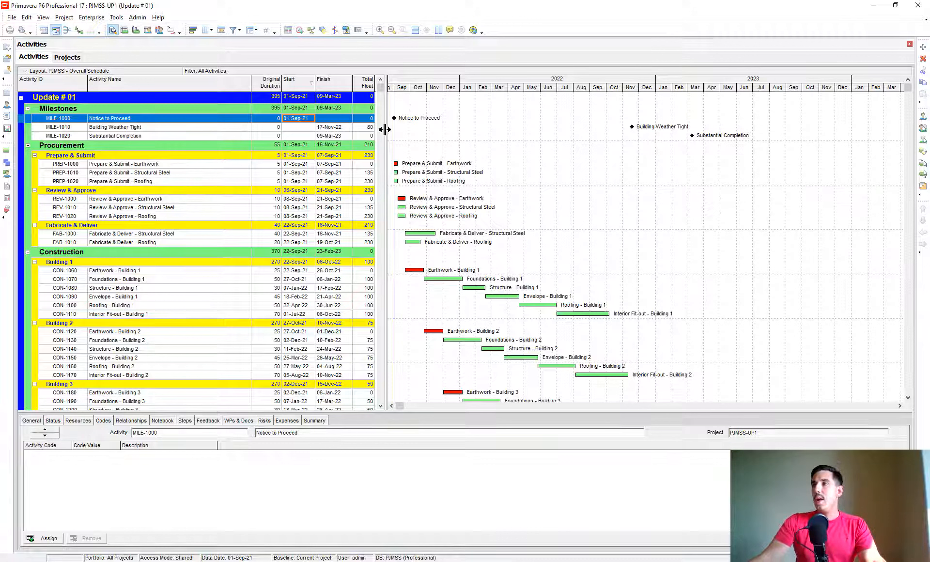
{"action": "left_click_drag", "start_coordinate": [384, 121], "coordinate": [426, 120]}
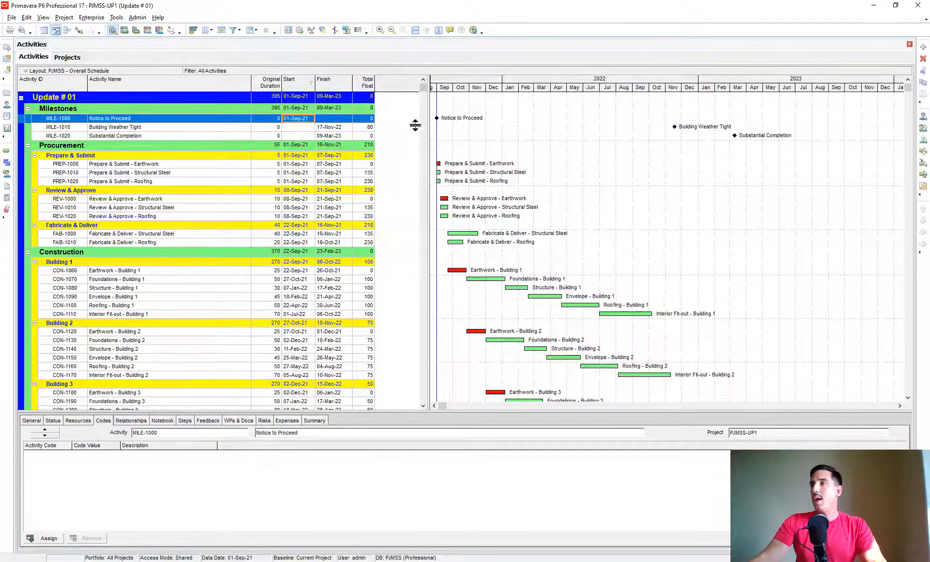
{"action": "left_click_drag", "start_coordinate": [541, 114], "coordinate": [539, 115]}
- Add the Actual Start and Actual Finish date columns after Total Float in the activity table's column selection
{"action": "right_click", "coordinate": [435, 137]}
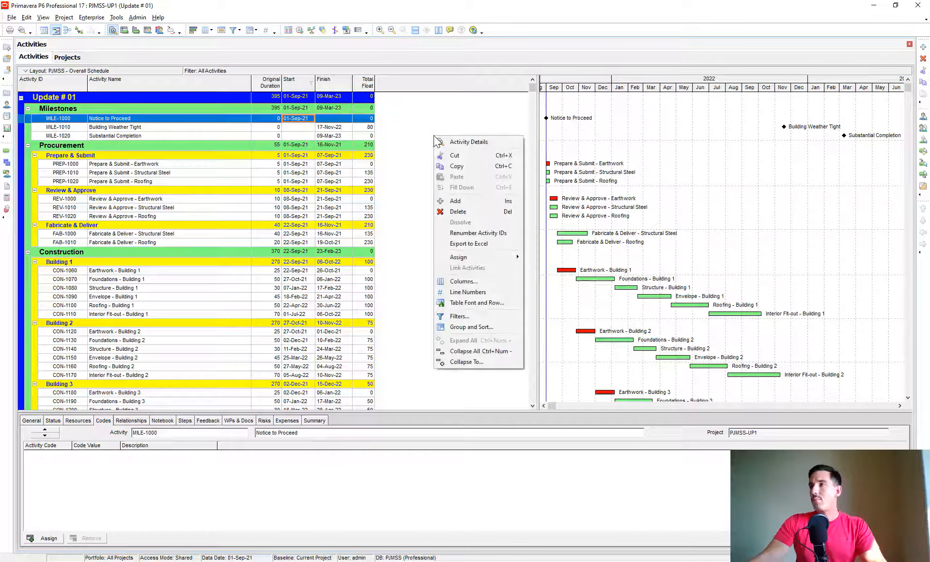
{"action": "left_click", "coordinate": [465, 281]}
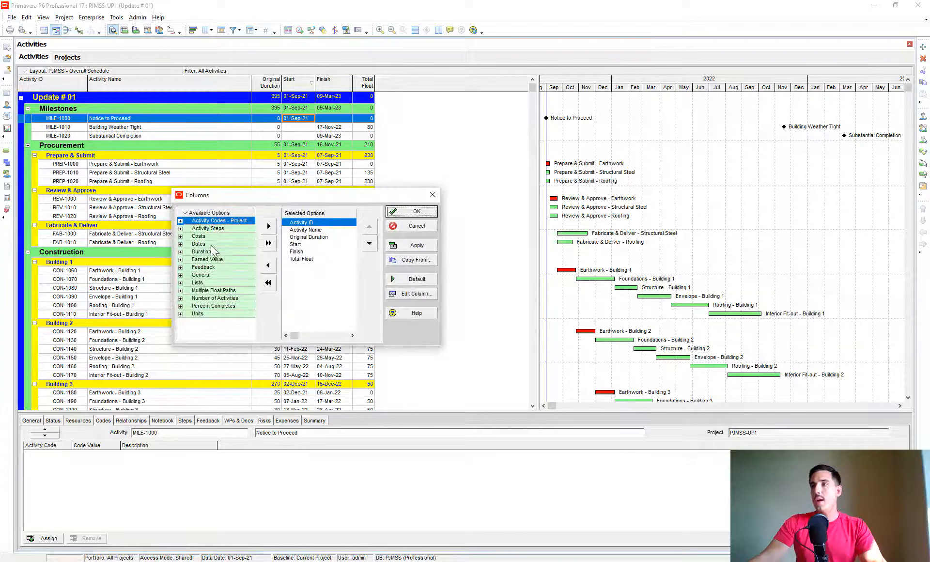
{"action": "double_click", "coordinate": [213, 244]}
{"action": "left_click", "coordinate": [304, 259]}
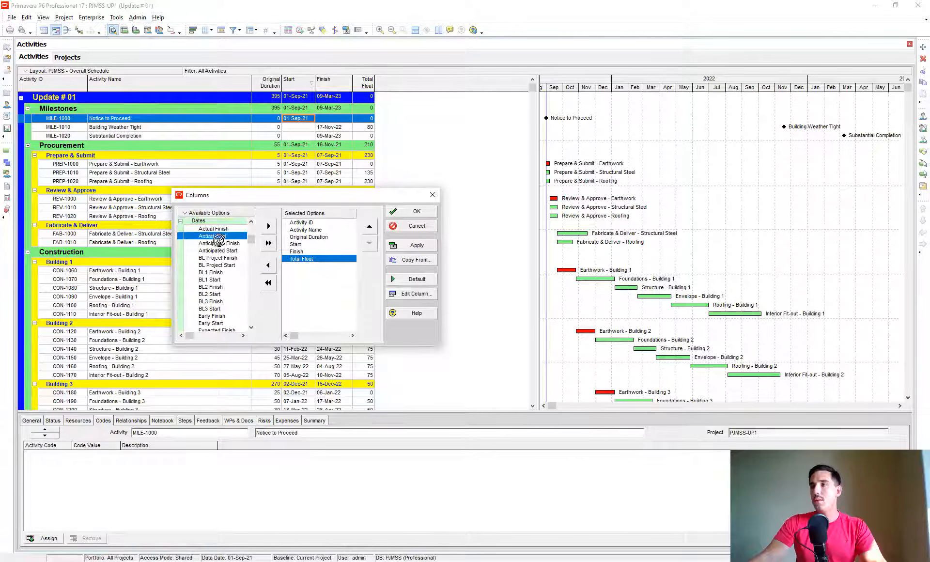
{"action": "double_click", "coordinate": [216, 236]}
{"action": "double_click", "coordinate": [214, 229]}
- Add the Activity % Complete column, apply the column selection, and widen the activity table to fit all the columns
{"action": "scroll", "coordinate": [213, 224], "scroll_direction": "up", "scroll_amount": 1}
{"action": "double_click", "coordinate": [205, 235]}
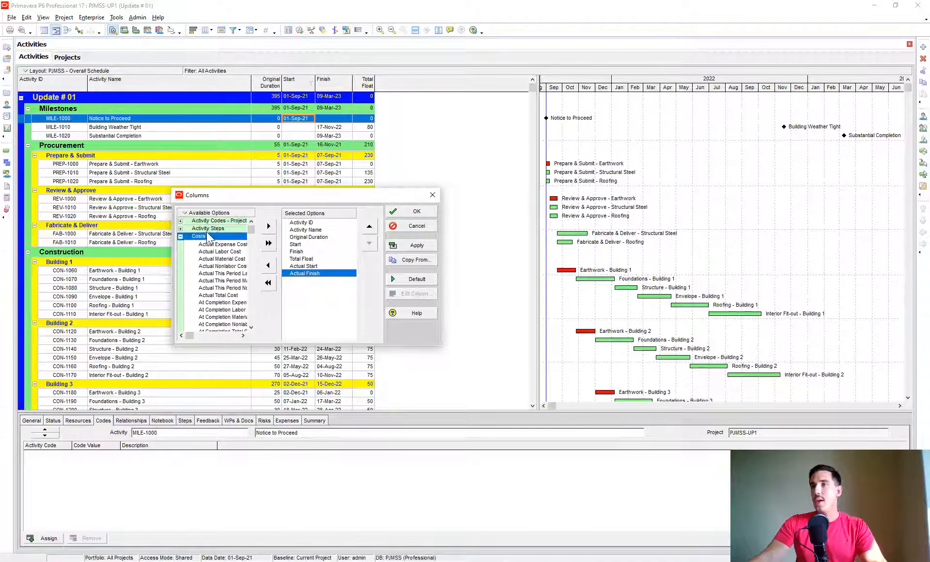
{"action": "double_click", "coordinate": [205, 237]}
{"action": "double_click", "coordinate": [215, 244]}
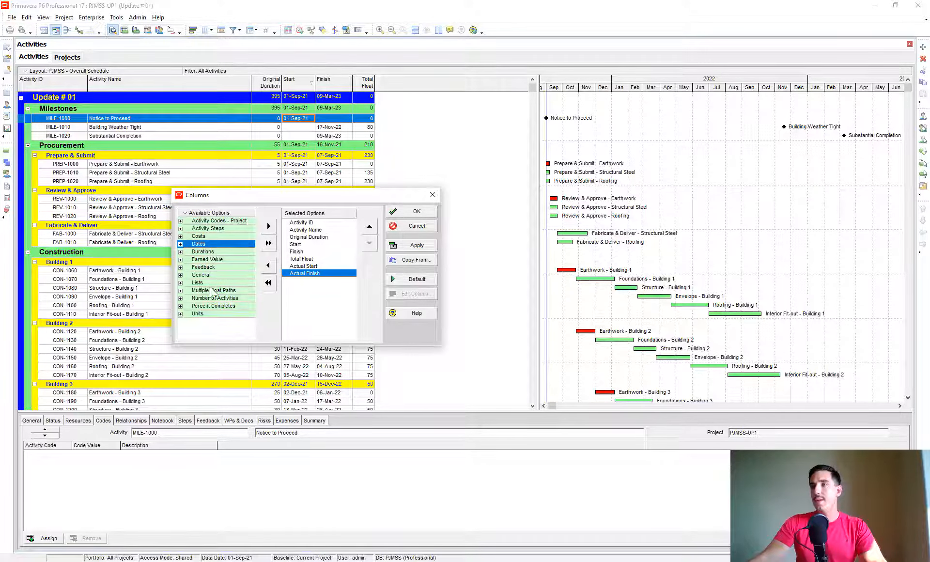
{"action": "double_click", "coordinate": [216, 310]}
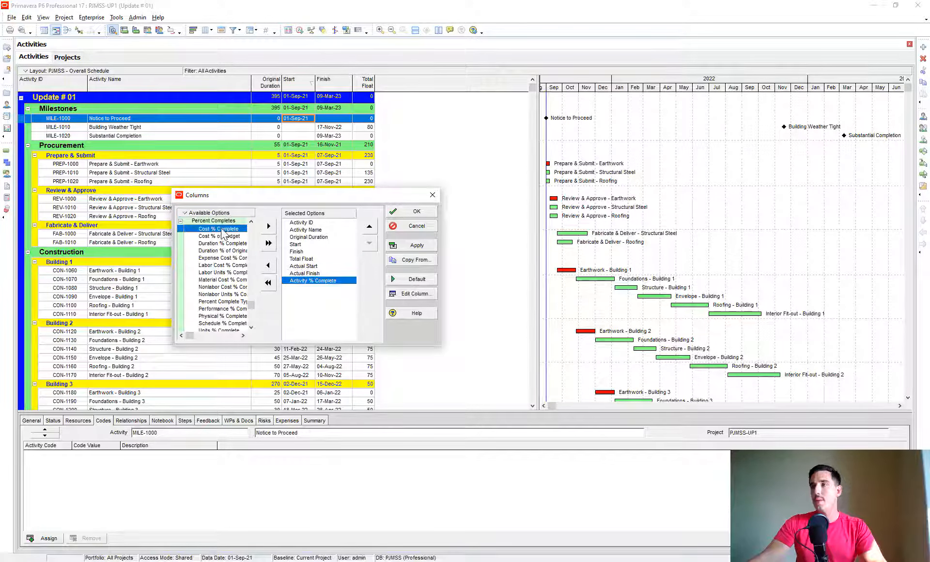
{"action": "left_click", "coordinate": [413, 246]}
{"action": "left_click", "coordinate": [429, 212]}
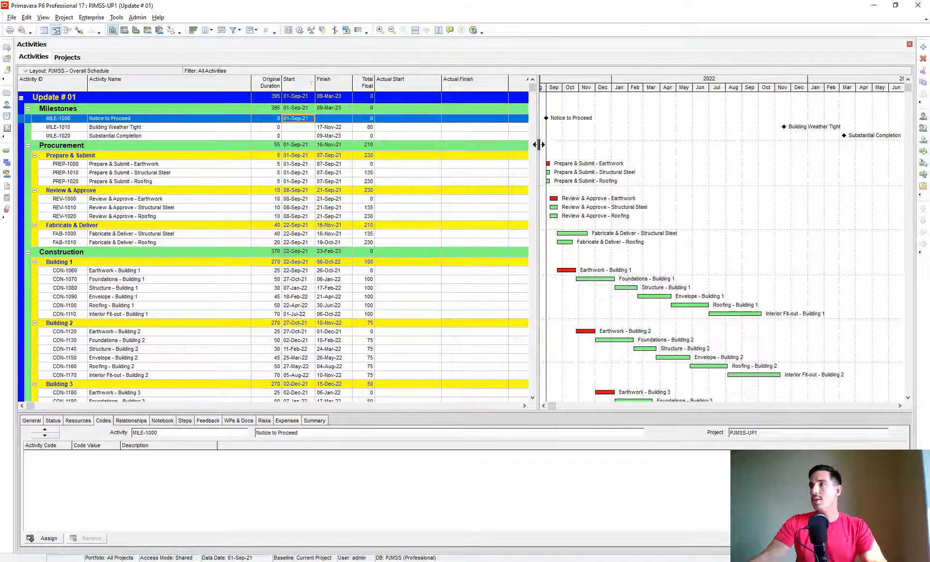
{"action": "left_click_drag", "start_coordinate": [542, 147], "coordinate": [602, 146]}
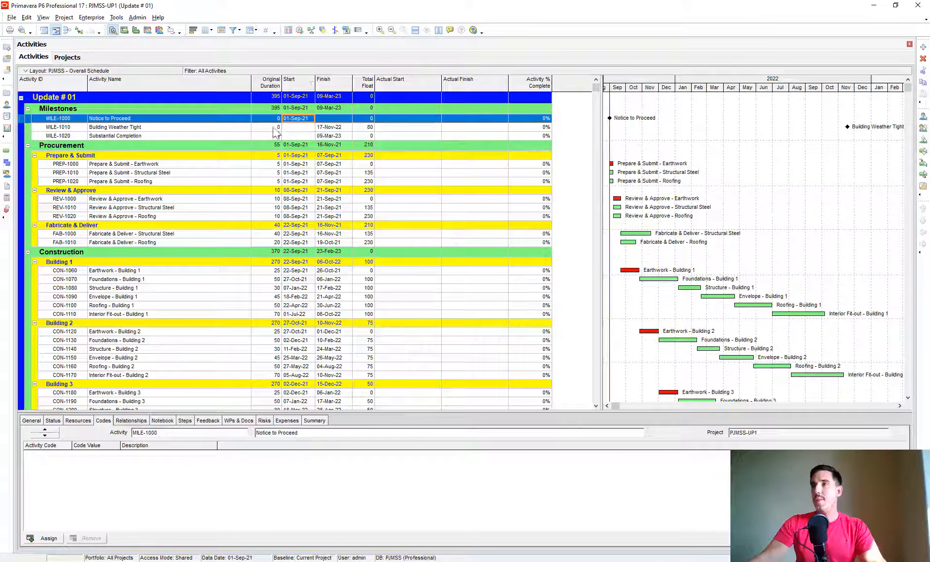
- Set the actual start of the Notice to Proceed milestone to 01-Sep-21
{"action": "left_click", "coordinate": [421, 121]}
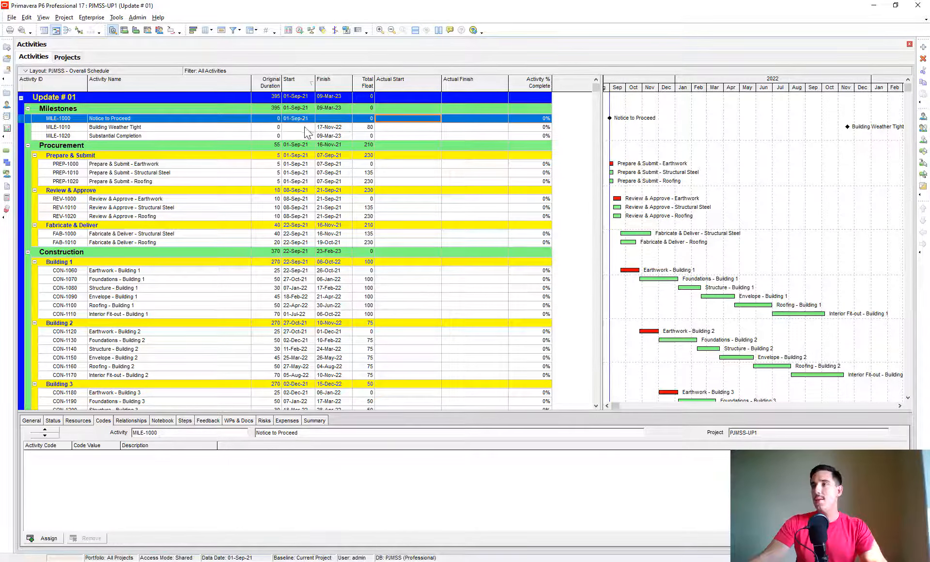
{"action": "left_click", "coordinate": [393, 120]}
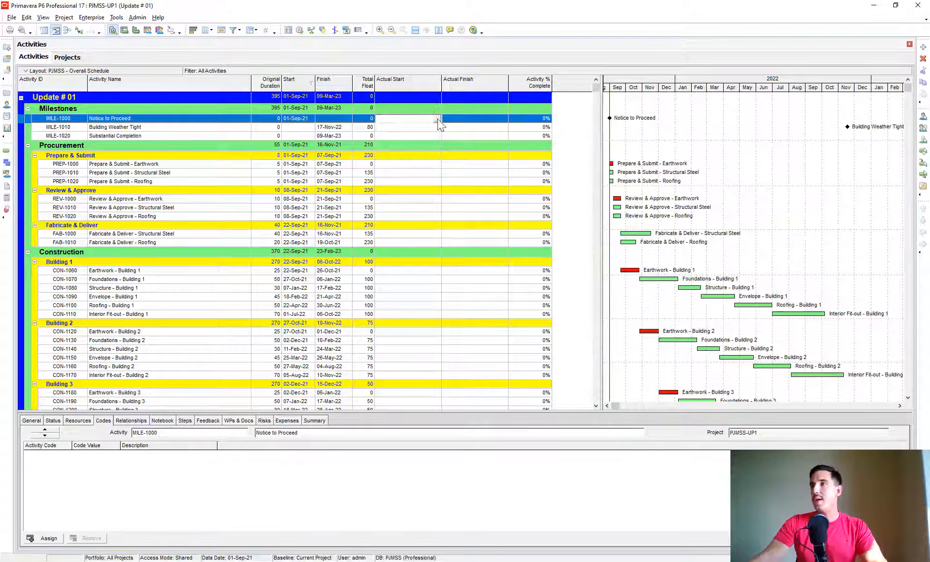
{"action": "left_click", "coordinate": [437, 120]}
{"action": "left_click", "coordinate": [601, 135]}
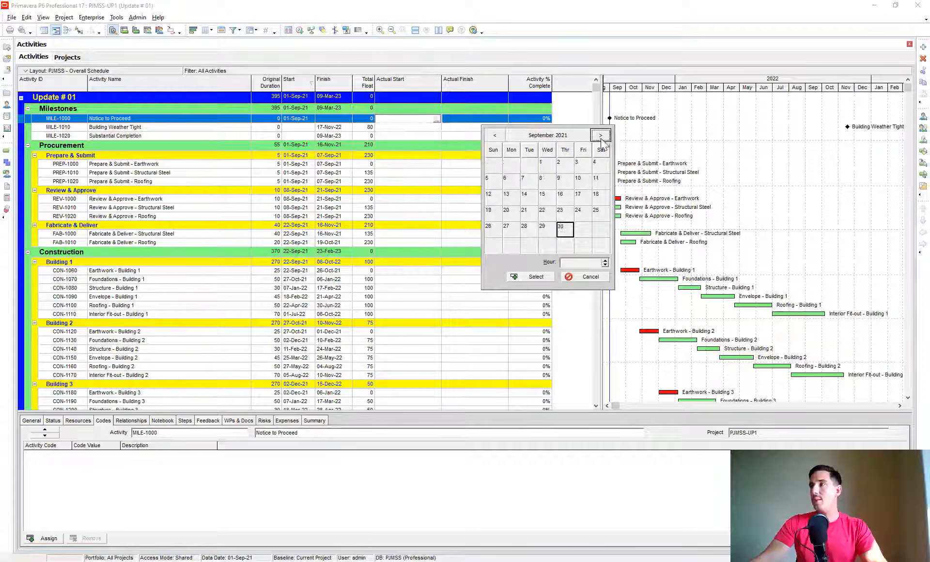
{"action": "double_click", "coordinate": [543, 165]}
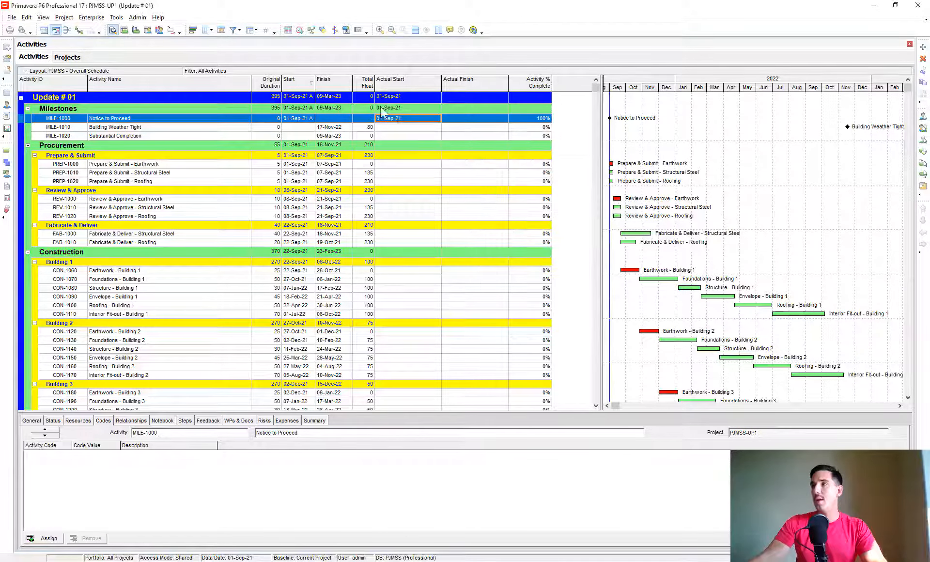
- Show the Status details of Notice to Proceed, then clear its Started mark and set it again
{"action": "left_click", "coordinate": [54, 421]}
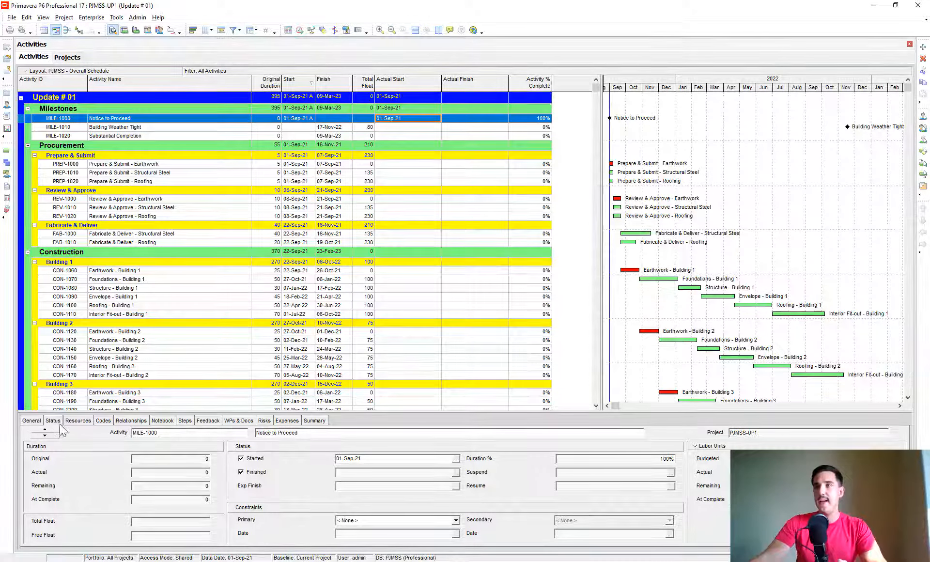
{"action": "left_click", "coordinate": [241, 459]}
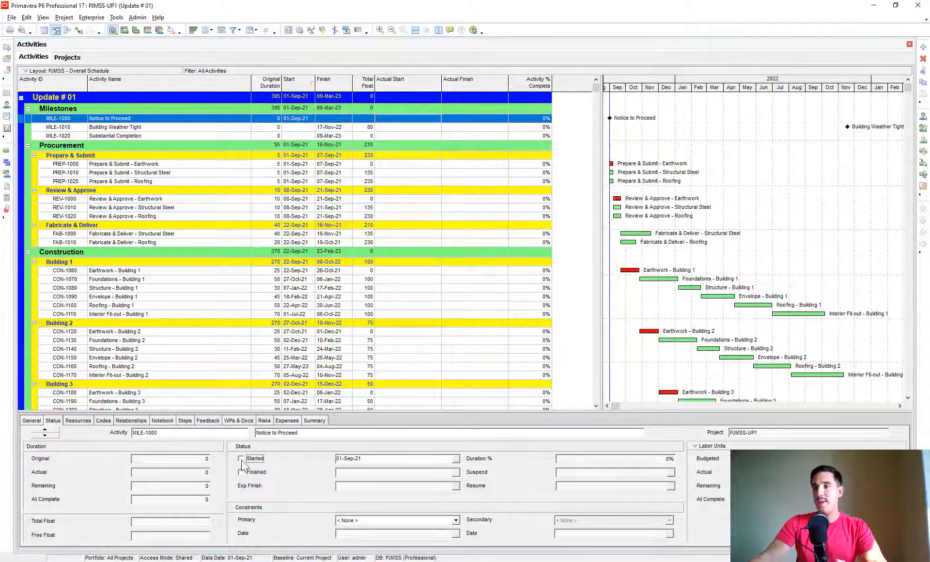
{"action": "left_click", "coordinate": [241, 459]}
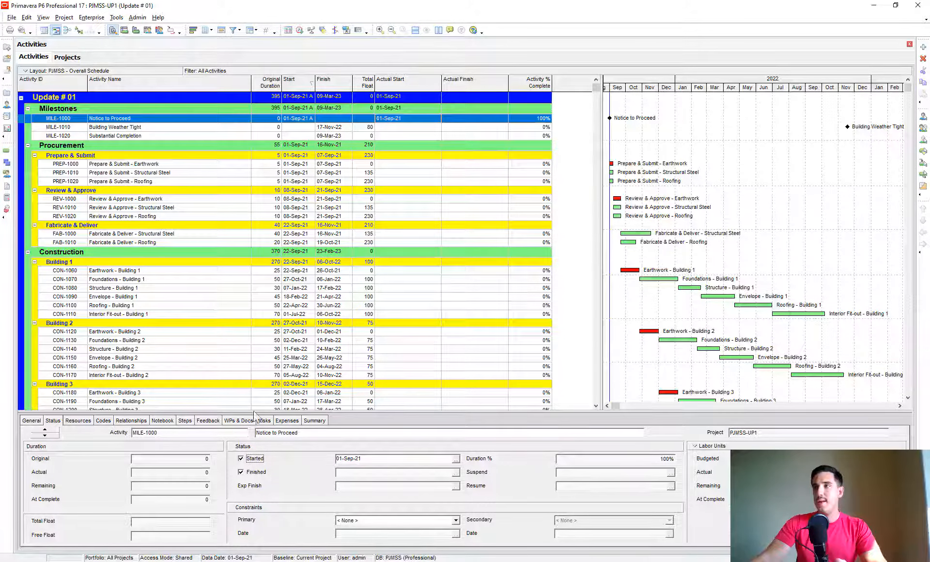
- Widen the Start column and view the calendar for the Notice to Proceed start date without changing it
{"action": "left_click_drag", "start_coordinate": [315, 82], "coordinate": [324, 82]}
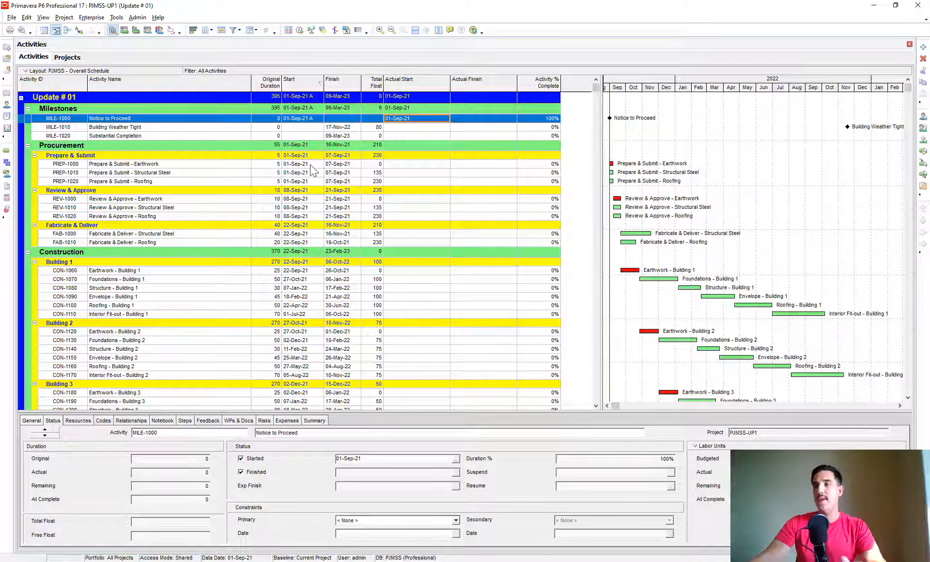
{"action": "left_click", "coordinate": [456, 459]}
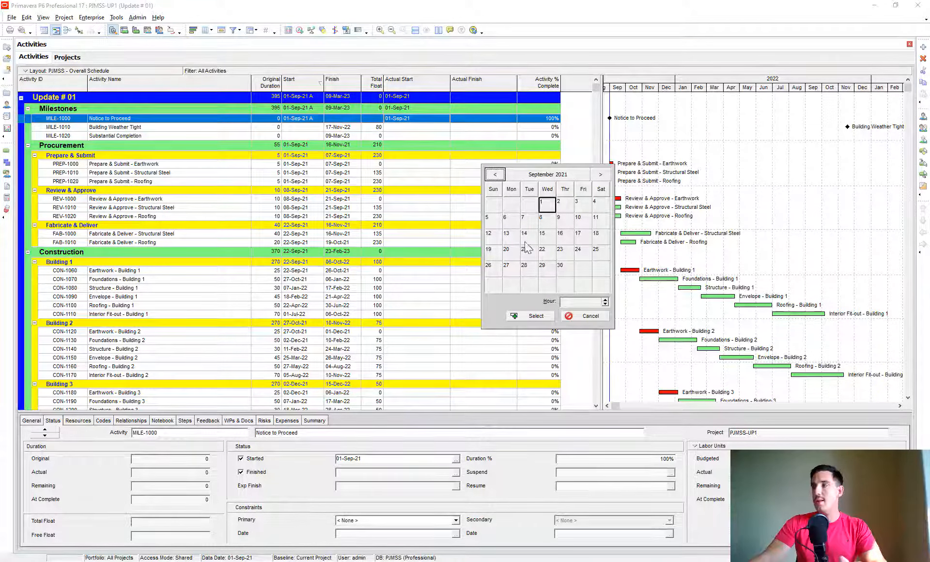
{"action": "left_click", "coordinate": [582, 318]}
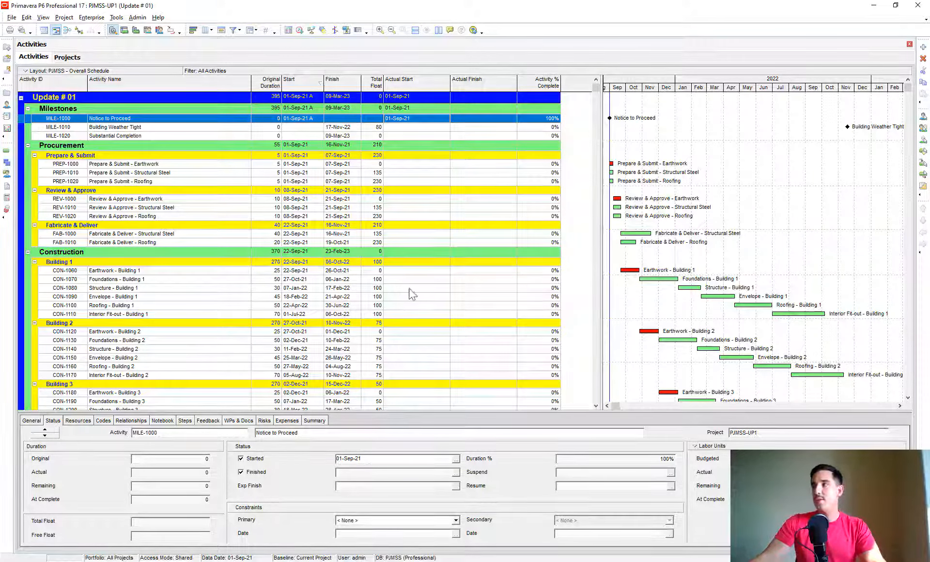
- Spotlight the progress period by extending the data date line in the Gantt chart to 30-Sep-21
{"action": "left_click", "coordinate": [337, 165]}
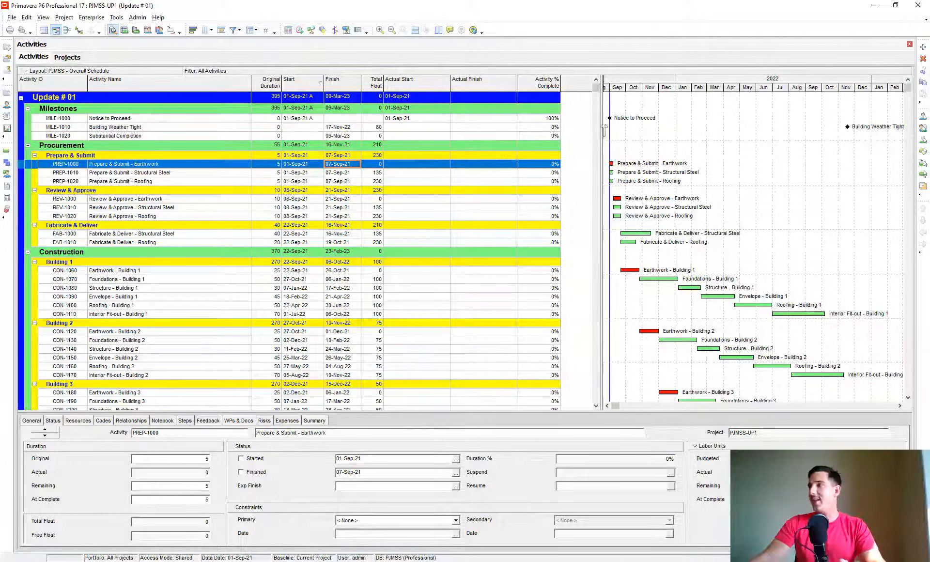
{"action": "left_click_drag", "start_coordinate": [604, 128], "coordinate": [628, 126]}
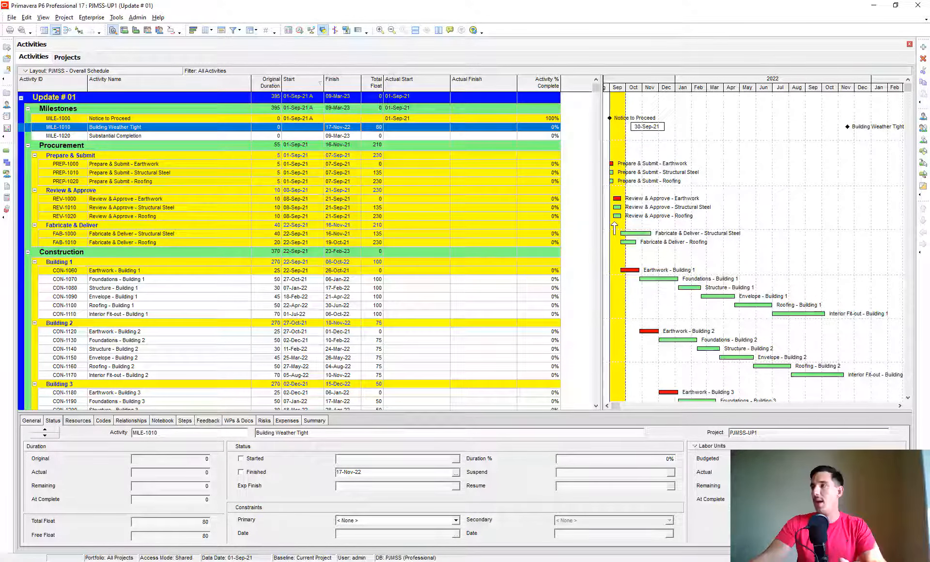
- Mark the Earthwork, Structural Steel and Roofing activities under Prepare & Submit as started 01-Sep-21 and finished 07-Sep-21
{"action": "left_click", "coordinate": [159, 165]}
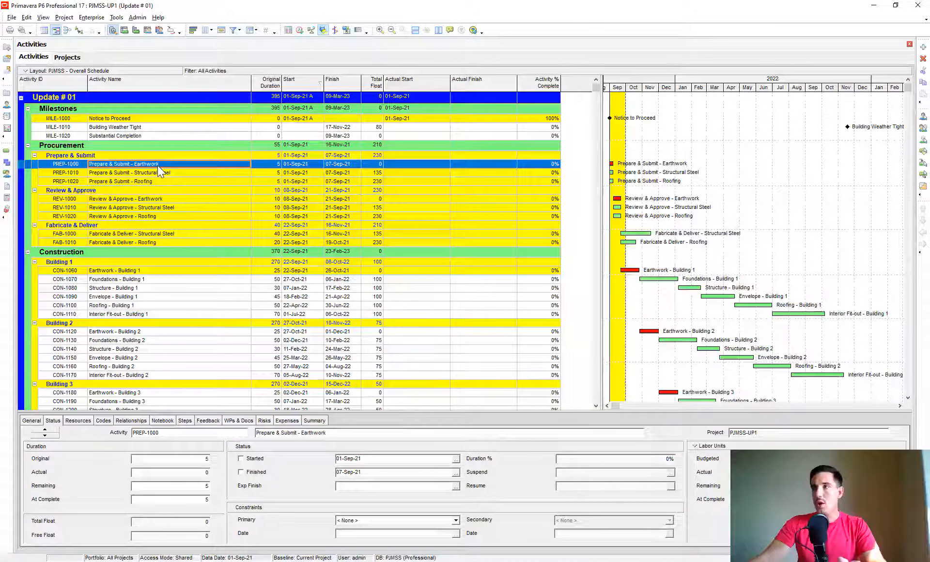
{"action": "left_click", "coordinate": [255, 458]}
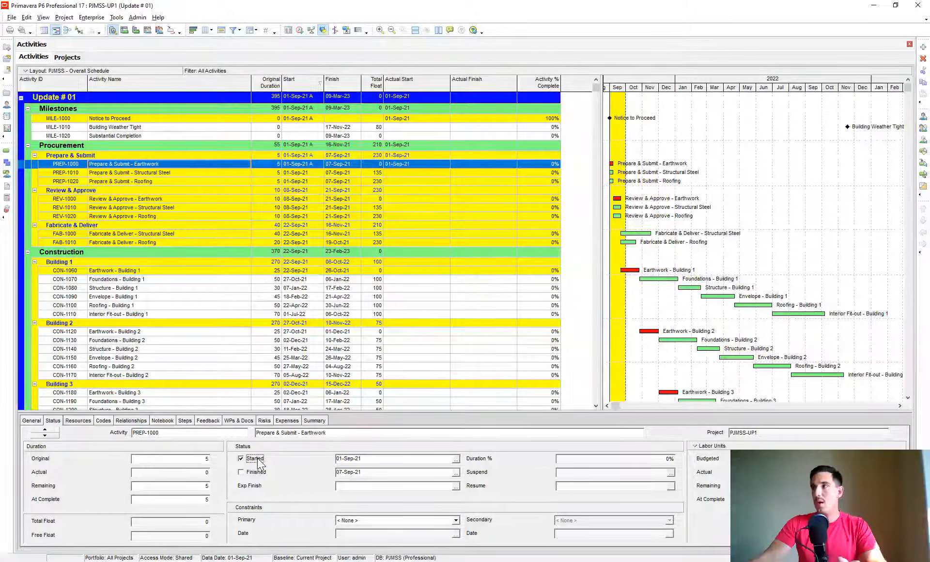
{"action": "left_click", "coordinate": [255, 471]}
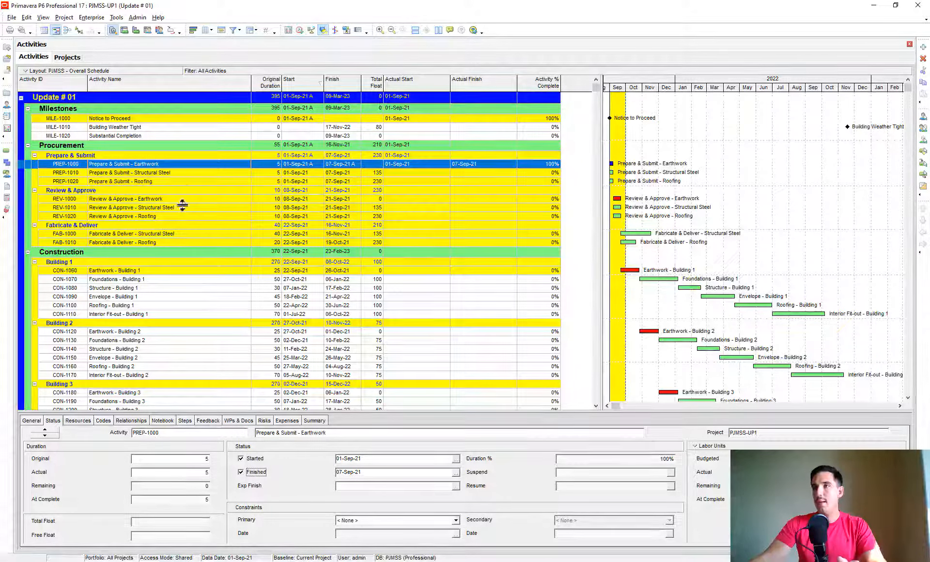
{"action": "left_click", "coordinate": [182, 173]}
{"action": "left_click", "coordinate": [255, 458]}
{"action": "left_click", "coordinate": [255, 472]}
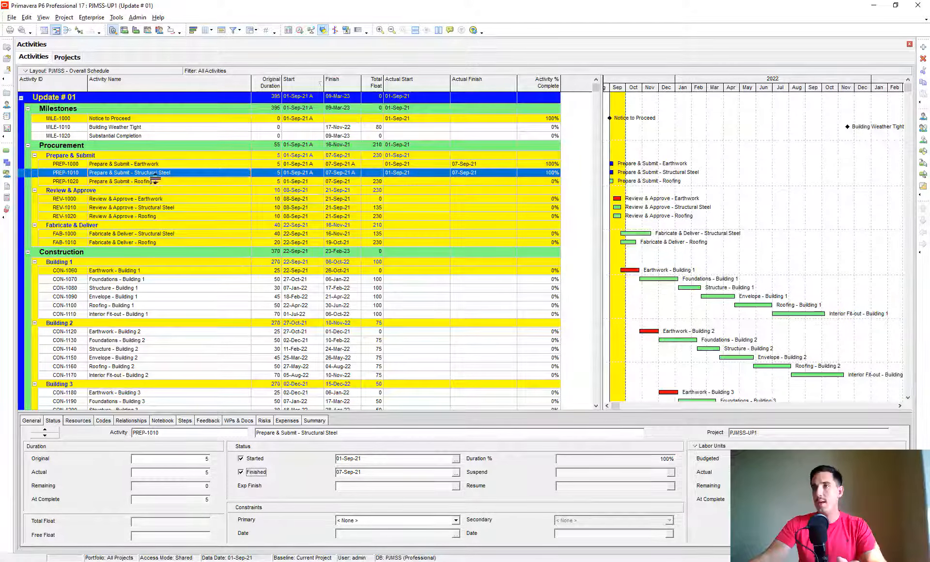
{"action": "left_click", "coordinate": [155, 181]}
{"action": "left_click", "coordinate": [255, 459]}
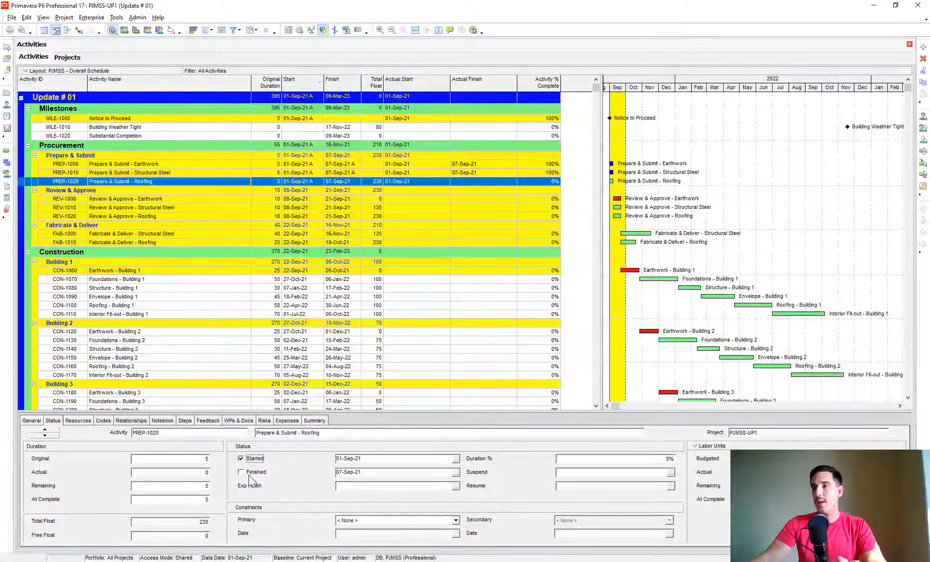
{"action": "left_click", "coordinate": [256, 472]}
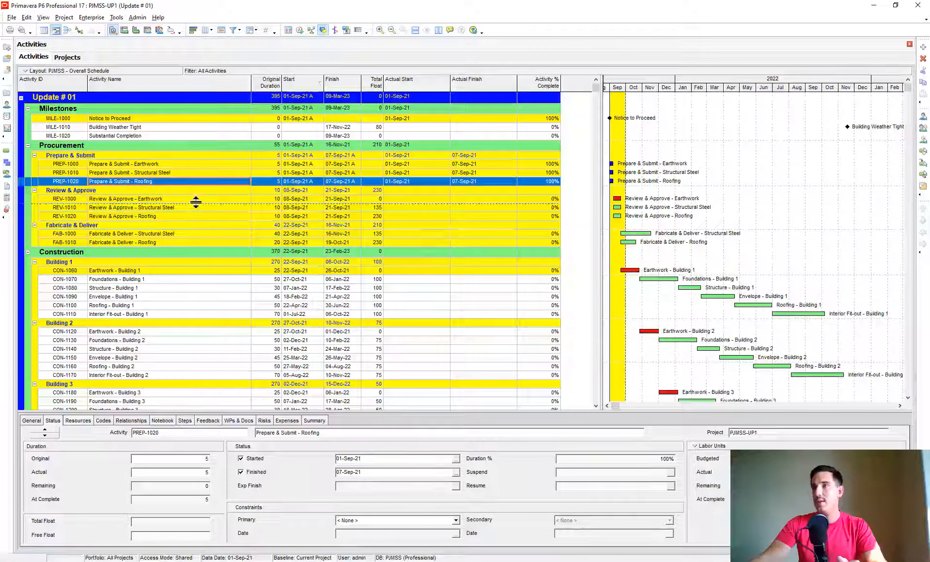
- Mark Review & Approve - Earthwork as started 08-Sep-21 and set its duration percent complete to 80%
{"action": "left_click", "coordinate": [177, 199]}
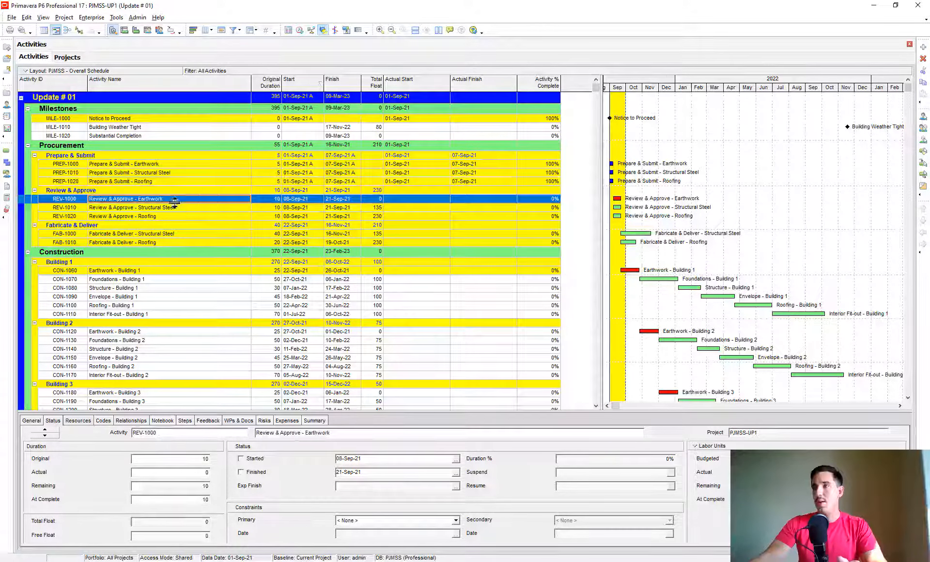
{"action": "left_click", "coordinate": [255, 459]}
{"action": "left_click", "coordinate": [598, 460]}
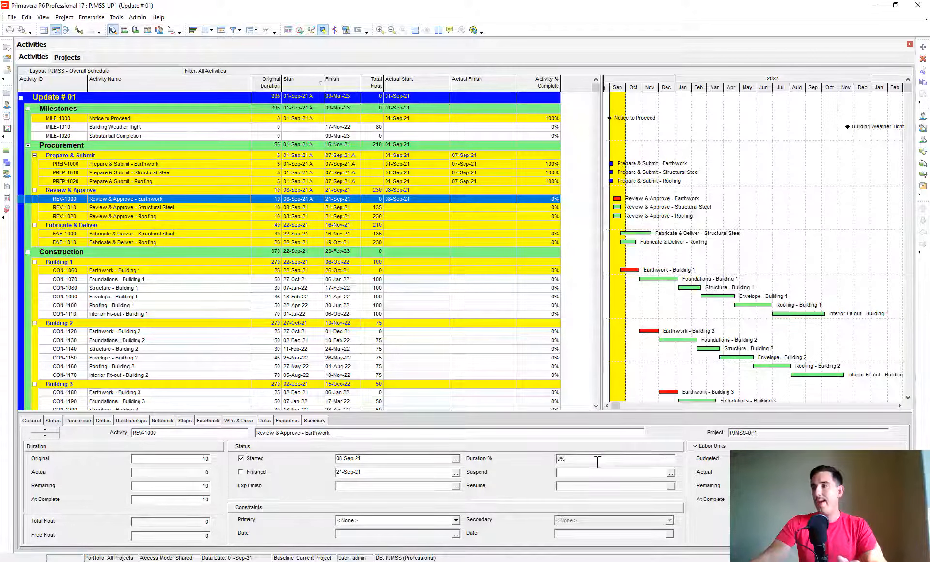
{"action": "left_click_drag", "start_coordinate": [598, 462], "coordinate": [439, 460]}
{"action": "type", "text": "80"}
{"action": "key", "text": "Return"}
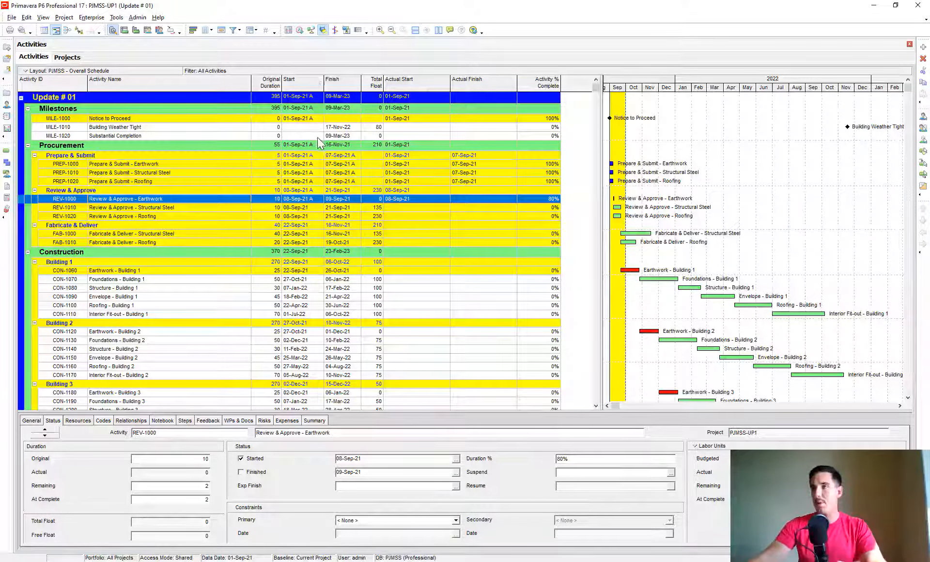
- Mark the Structural Steel and Roofing activities under Review & Approve as started 08-Sep-21 and finished 21-Sep-21
{"action": "left_click", "coordinate": [194, 208]}
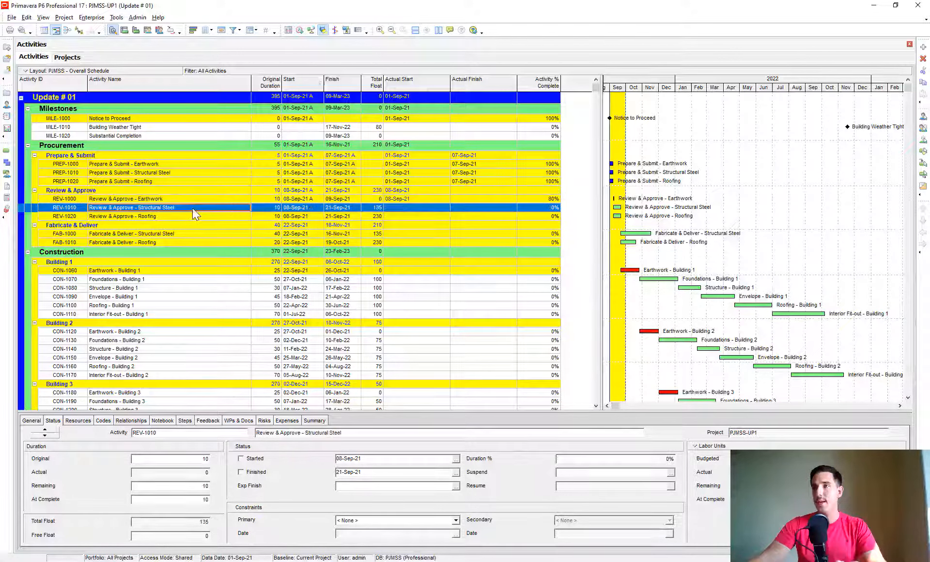
{"action": "left_click", "coordinate": [252, 459]}
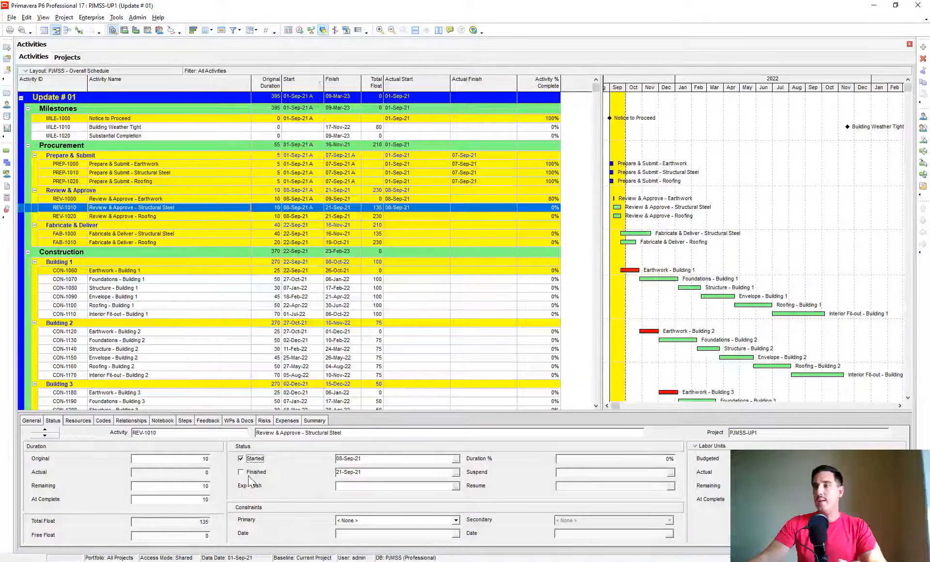
{"action": "left_click", "coordinate": [255, 472]}
{"action": "left_click", "coordinate": [163, 216]}
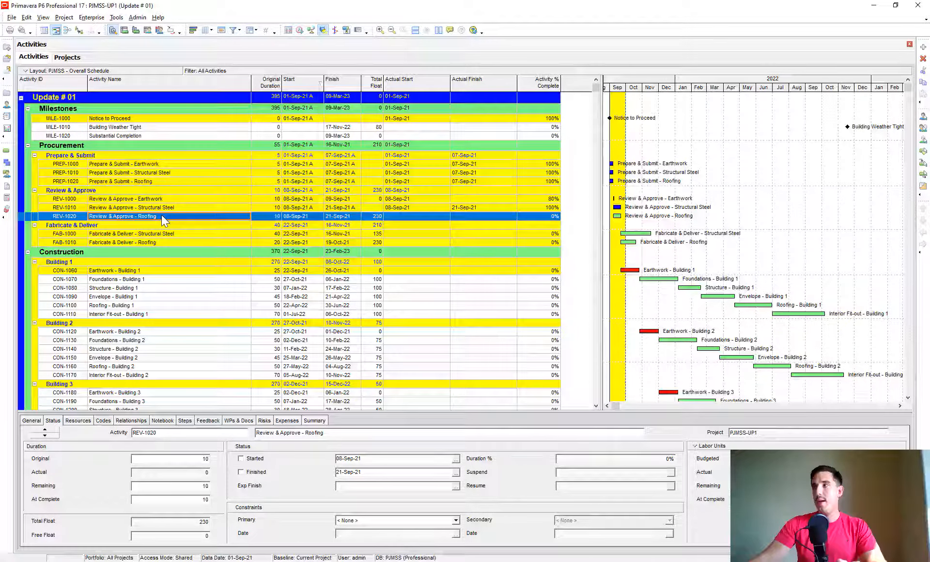
{"action": "left_click", "coordinate": [255, 458]}
{"action": "left_click", "coordinate": [255, 471]}
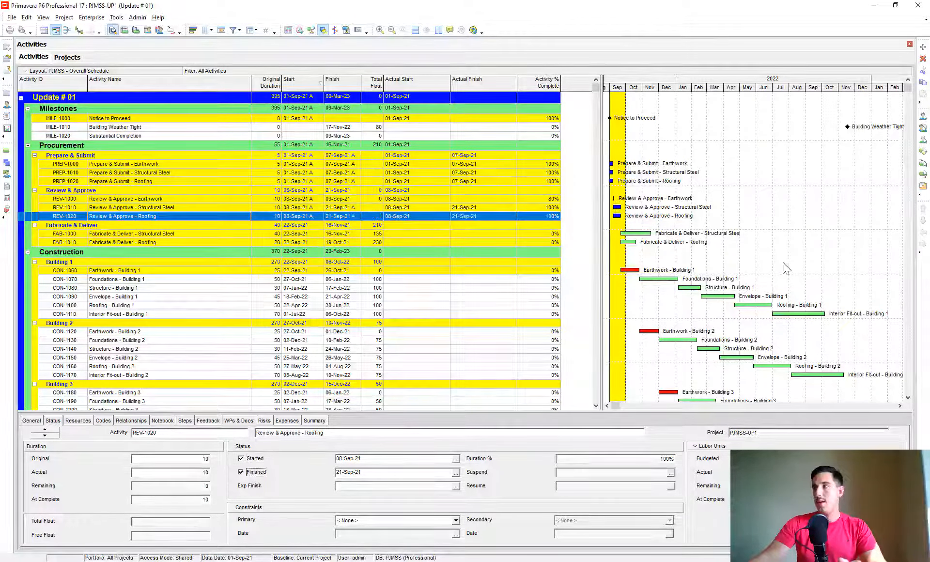
- Mark Fabricate & Deliver - Structural Steel as started 22-Sep-21 and set both its finish and expected finish to 16-Dec-21
{"action": "left_click", "coordinate": [707, 234]}
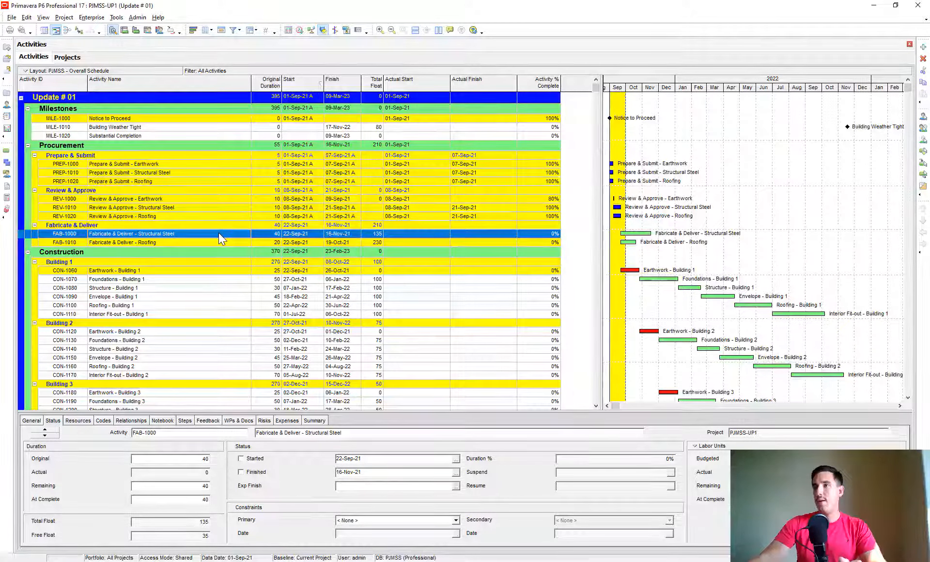
{"action": "left_click", "coordinate": [242, 459]}
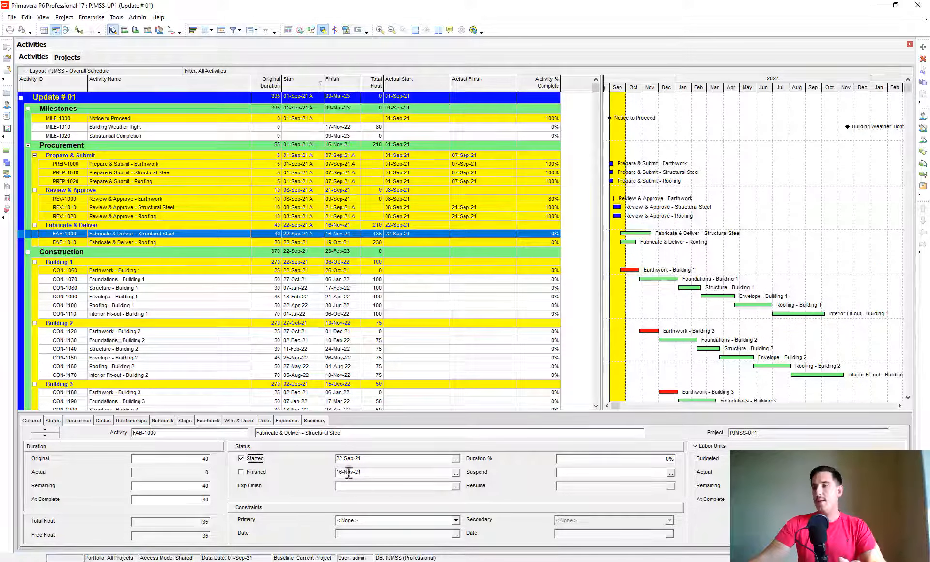
{"action": "left_click", "coordinate": [456, 472]}
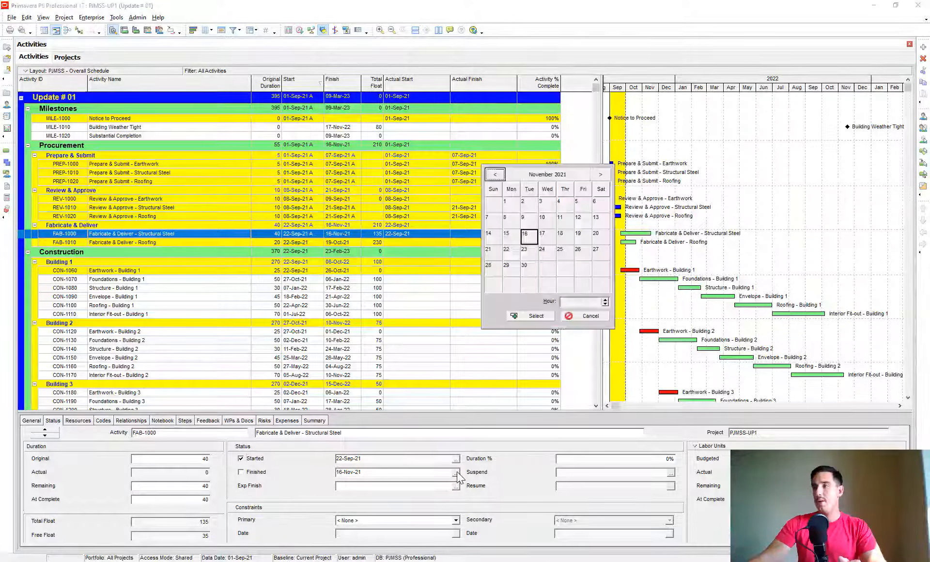
{"action": "left_click", "coordinate": [603, 176]}
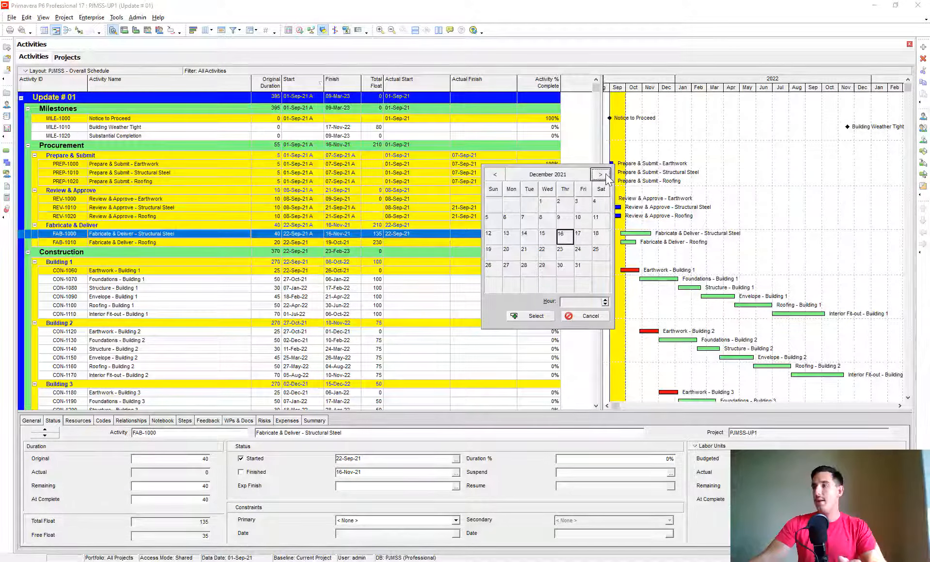
{"action": "double_click", "coordinate": [561, 235]}
{"action": "left_click", "coordinate": [167, 484]}
{"action": "double_click", "coordinate": [167, 485]}
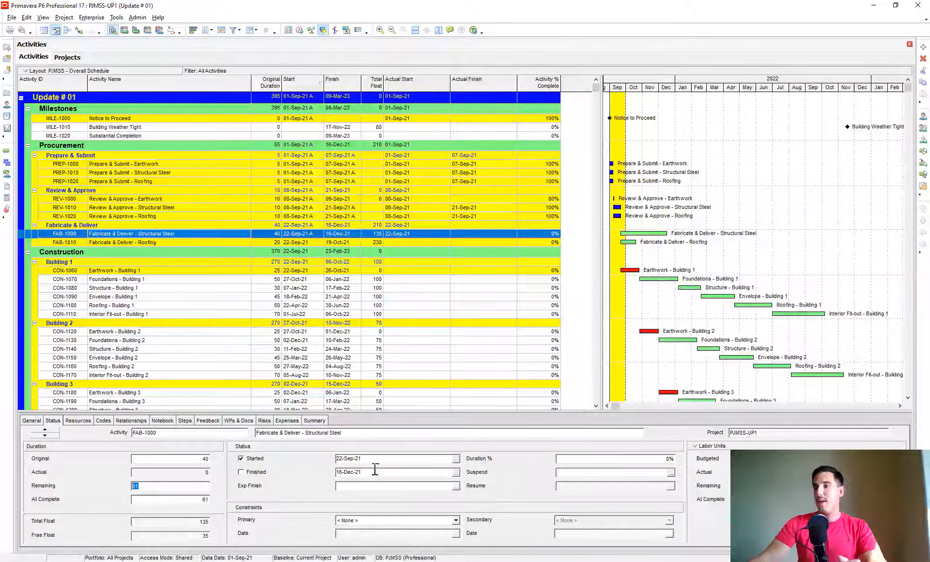
{"action": "left_click", "coordinate": [455, 487]}
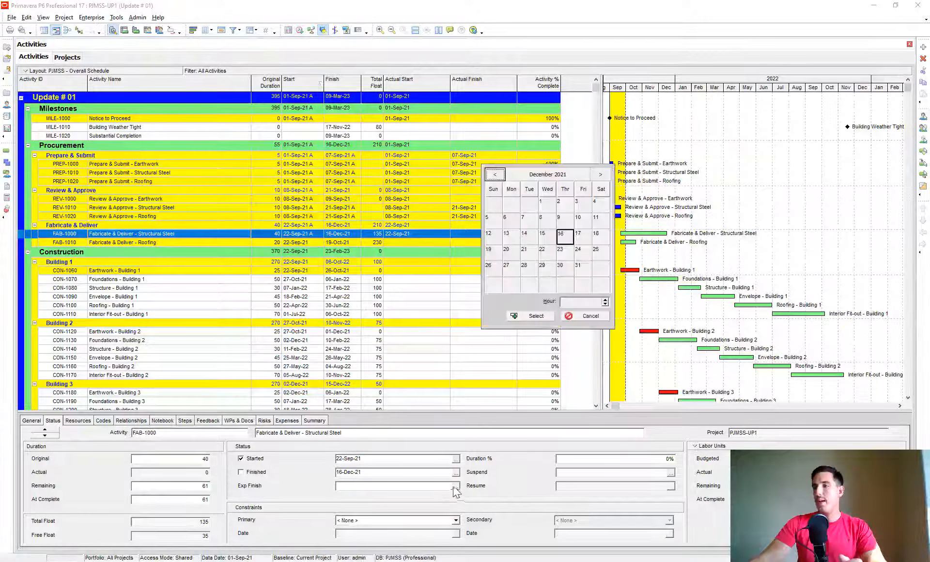
{"action": "double_click", "coordinate": [563, 236]}
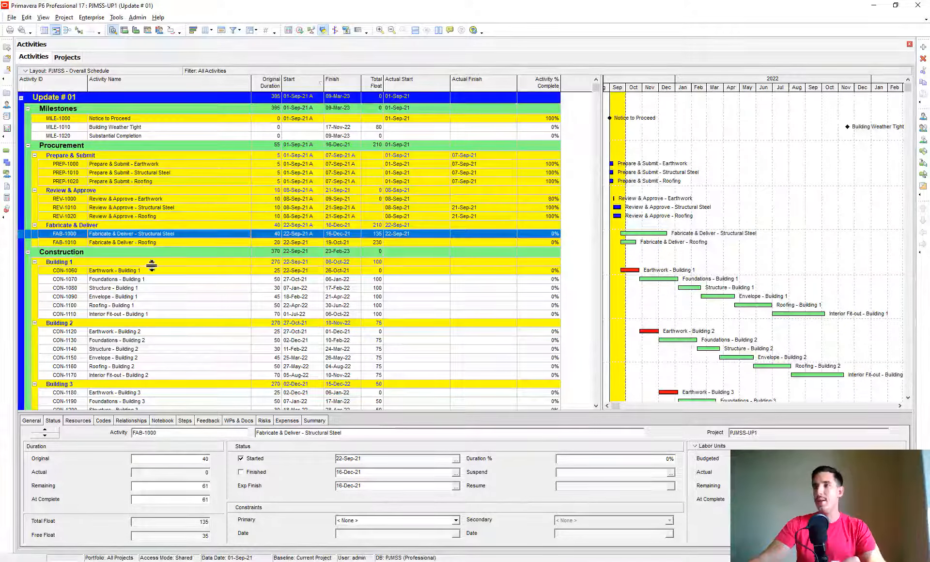
- Mark Fabricate & Deliver - Roofing as started 22-Sep-21 and set its expected finish to 19-Oct-21
{"action": "left_click", "coordinate": [161, 244]}
{"action": "left_click", "coordinate": [248, 458]}
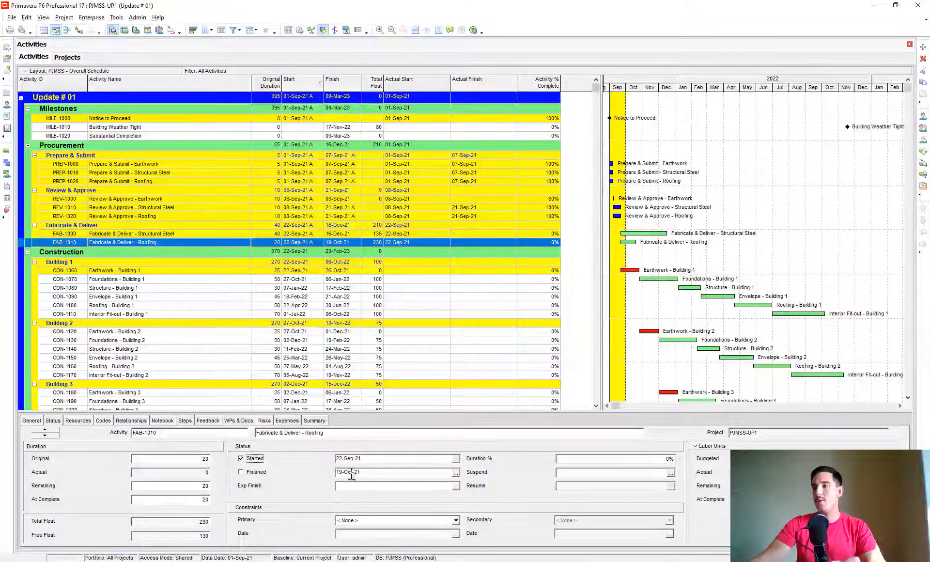
{"action": "left_click", "coordinate": [456, 486]}
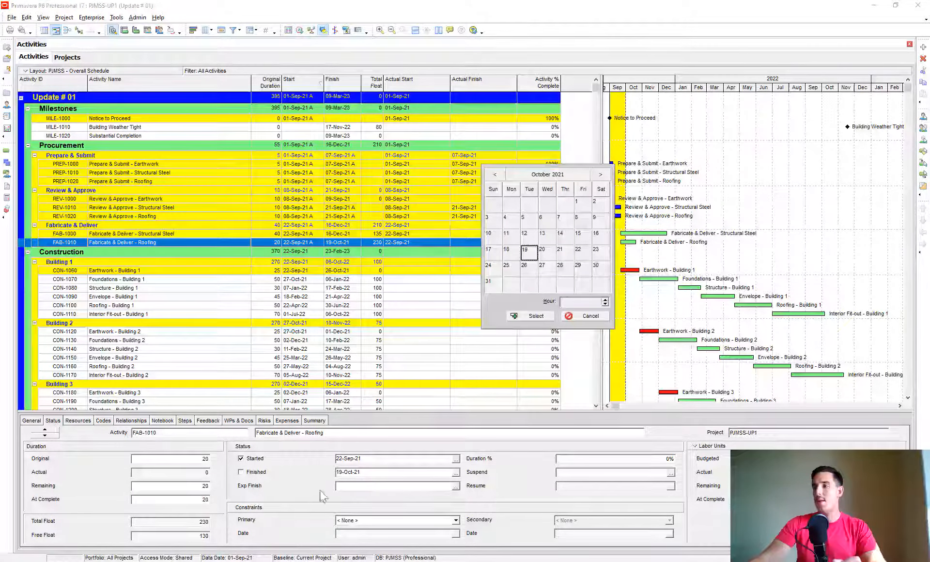
{"action": "double_click", "coordinate": [527, 252]}
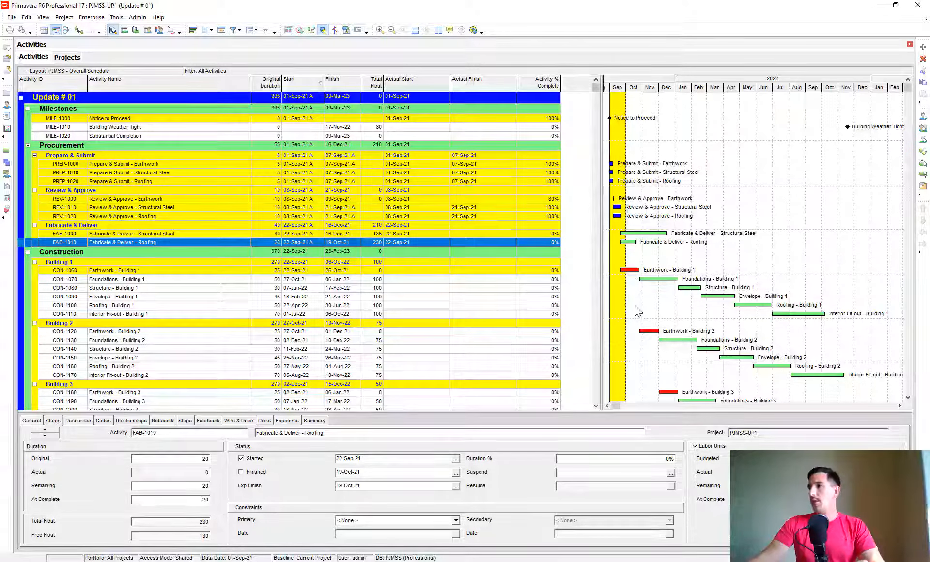
- Check the Review & Approve and Building 1 Earthwork activities, and reschedule the project with a data date of 01-Oct-21
{"action": "left_click", "coordinate": [665, 201]}
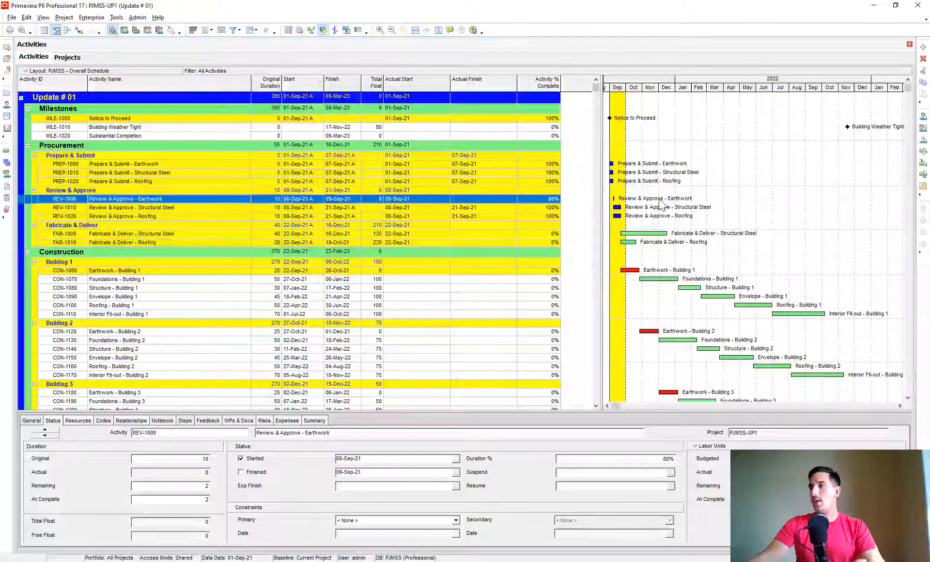
{"action": "left_click", "coordinate": [667, 272]}
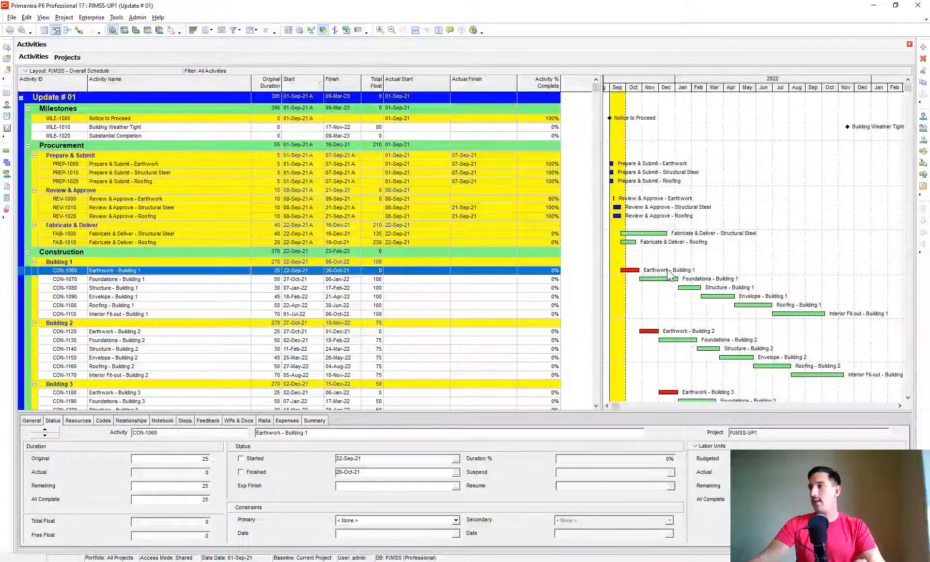
{"action": "left_click", "coordinate": [170, 201]}
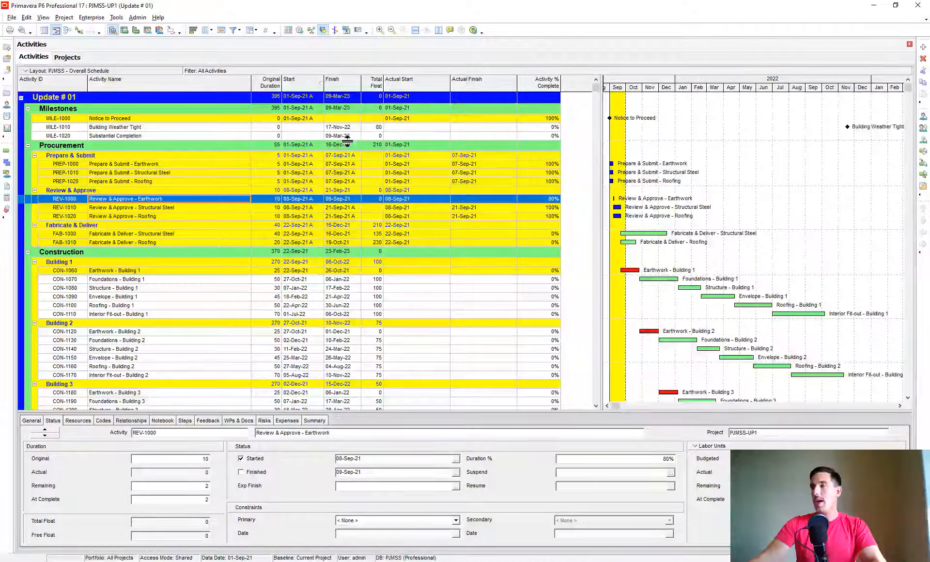
{"action": "left_click", "coordinate": [301, 30]}
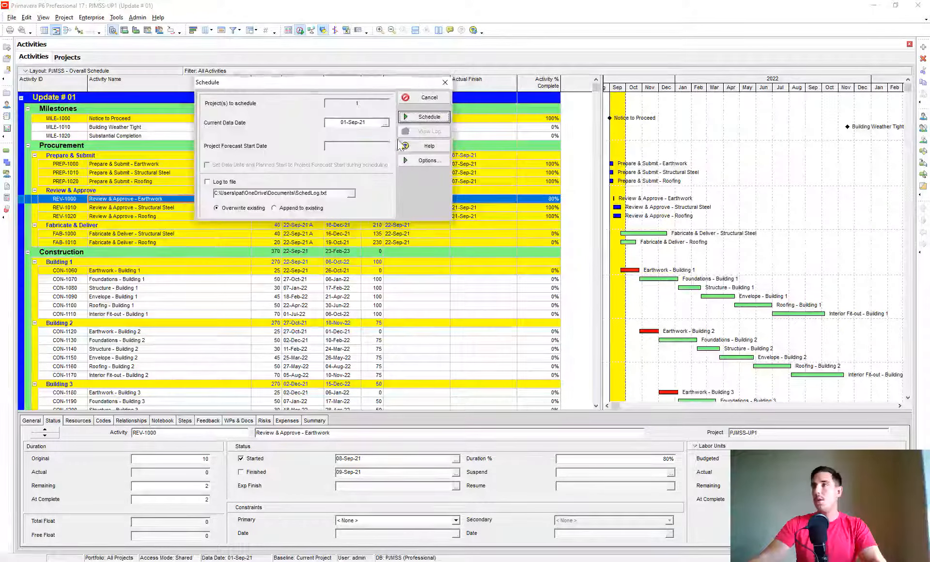
{"action": "left_click", "coordinate": [385, 123]}
{"action": "left_click", "coordinate": [601, 139]}
{"action": "left_click", "coordinate": [584, 167]}
{"action": "double_click", "coordinate": [584, 167]}
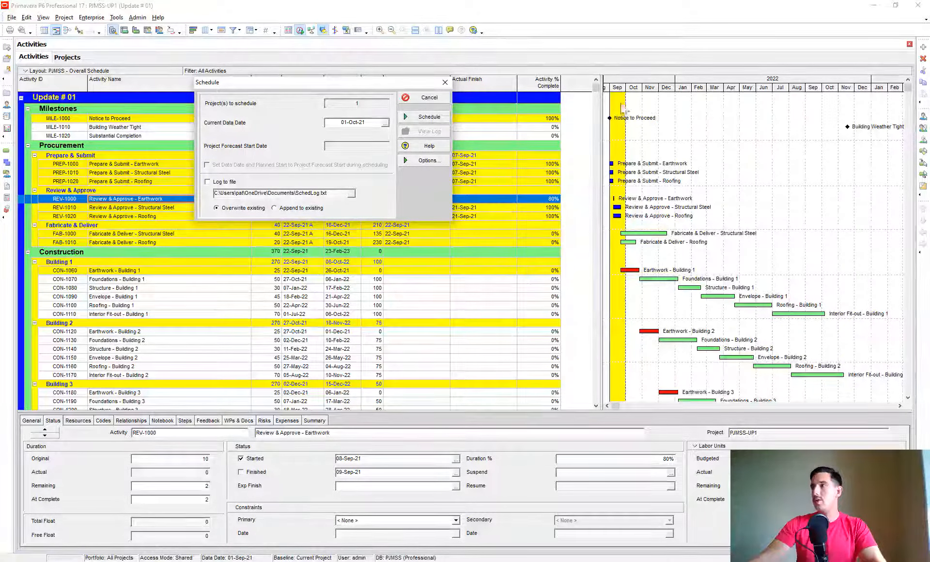
{"action": "left_click", "coordinate": [429, 116]}
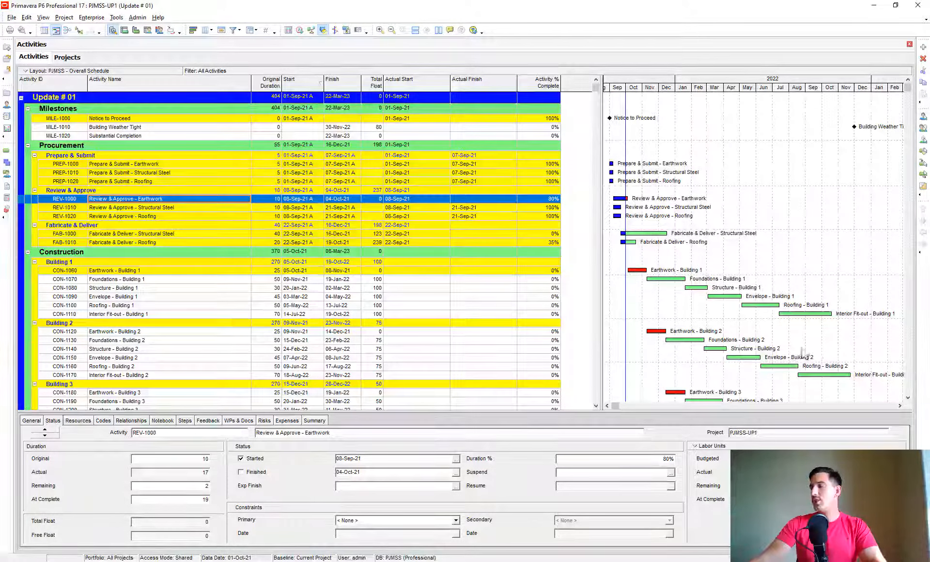
- Add a baseline to Update # 01 by converting the PJMSS-BL1 Baseline Schedule project into a baseline of the current project
{"action": "scroll", "coordinate": [697, 321], "scroll_direction": "down", "scroll_amount": 3}
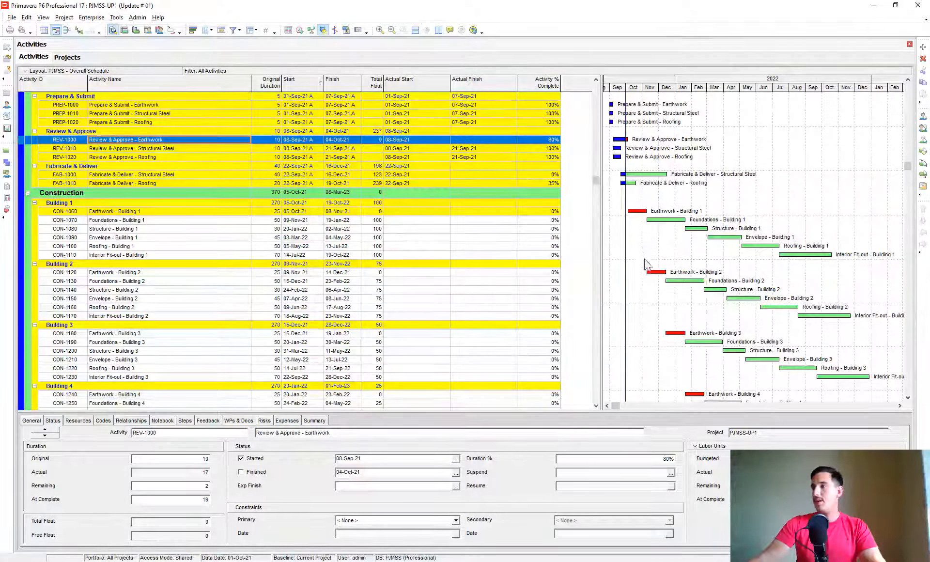
{"action": "left_click", "coordinate": [610, 221]}
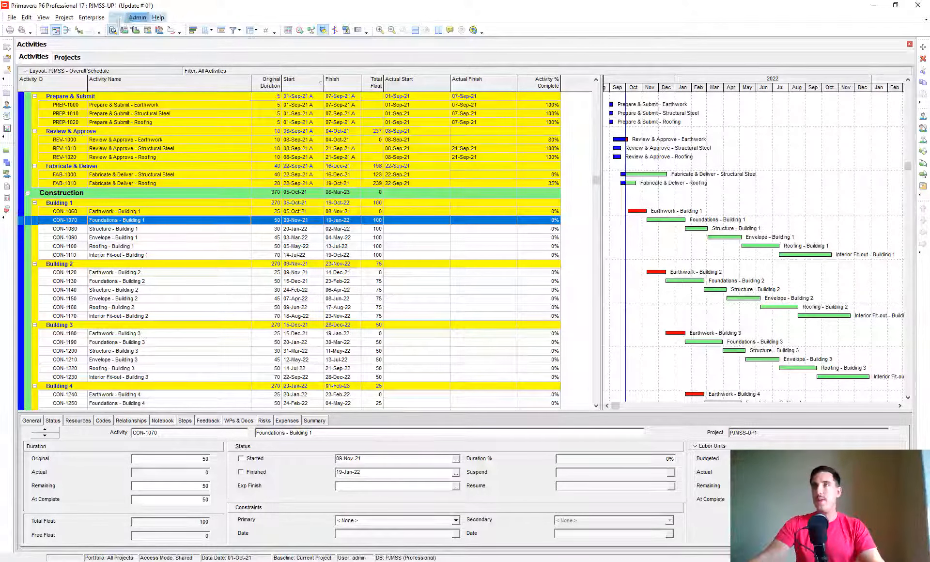
{"action": "left_click", "coordinate": [63, 18]}
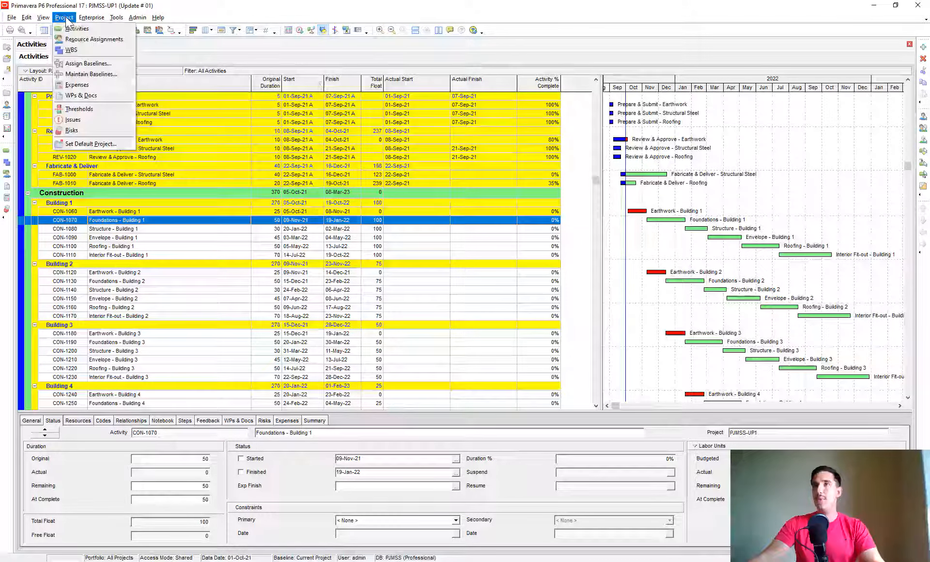
{"action": "left_click", "coordinate": [91, 74]}
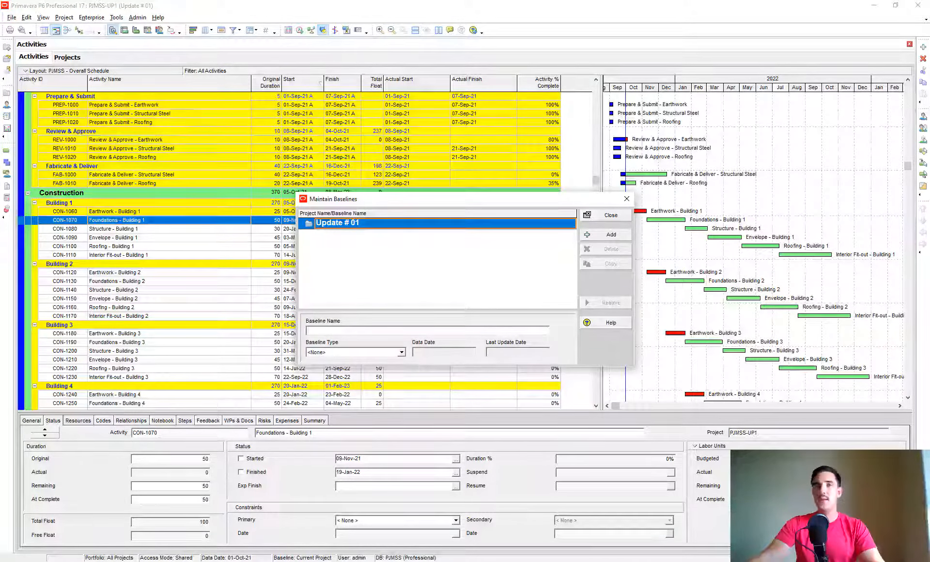
{"action": "left_click", "coordinate": [610, 235]}
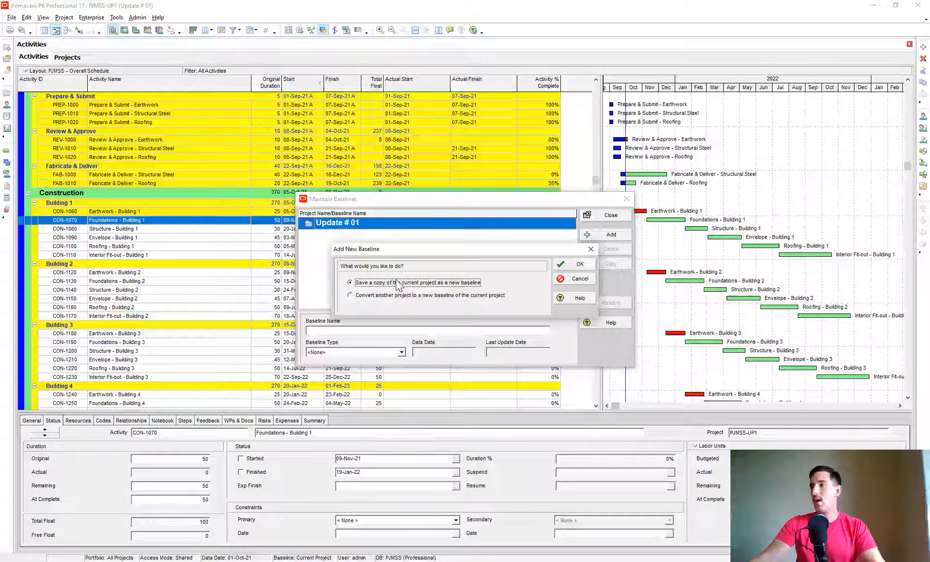
{"action": "left_click", "coordinate": [418, 296]}
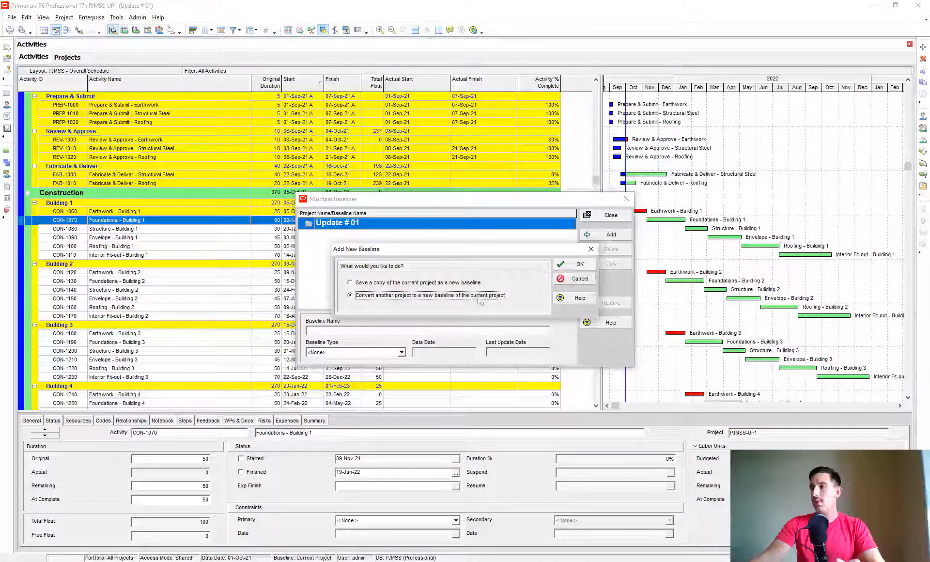
{"action": "left_click", "coordinate": [574, 267]}
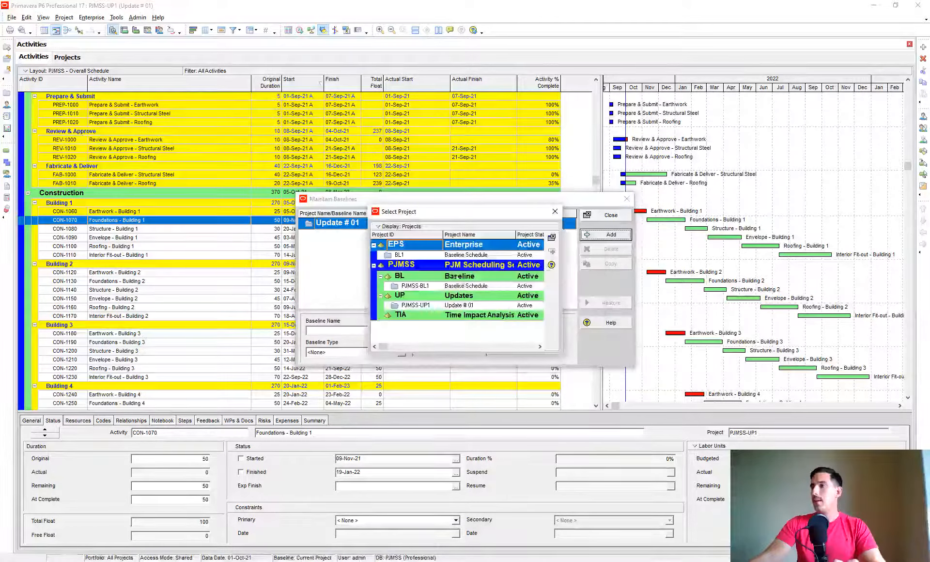
{"action": "left_click", "coordinate": [493, 285]}
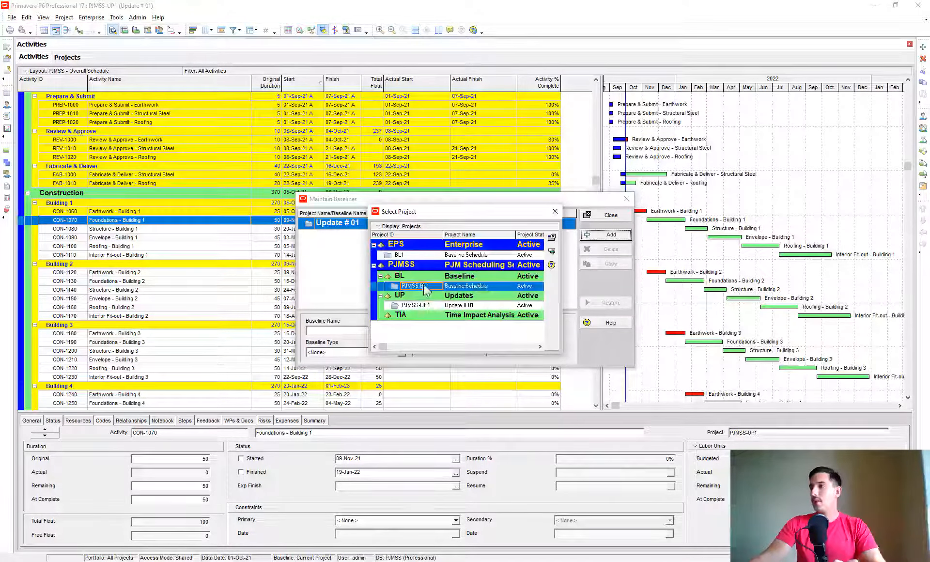
{"action": "left_click", "coordinate": [552, 251]}
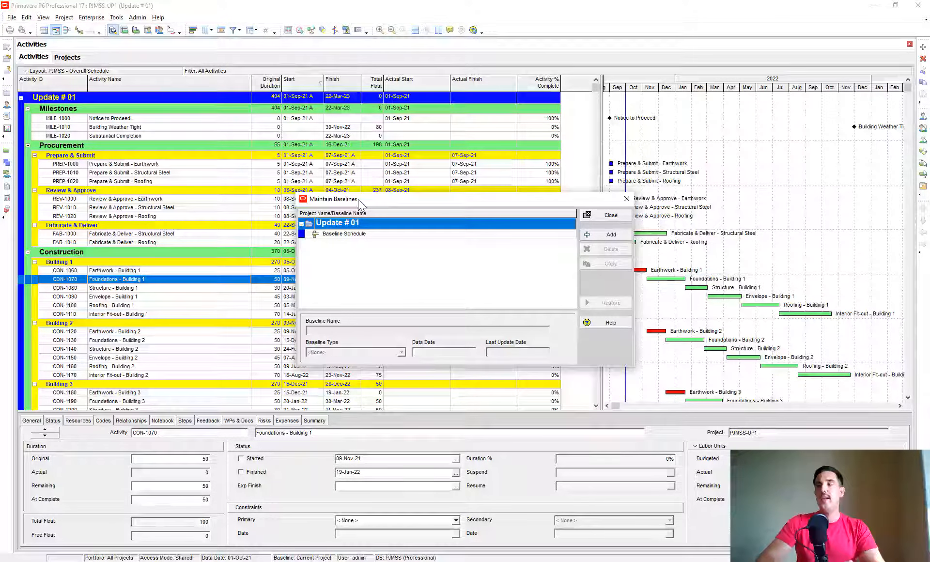
{"action": "left_click", "coordinate": [350, 234]}
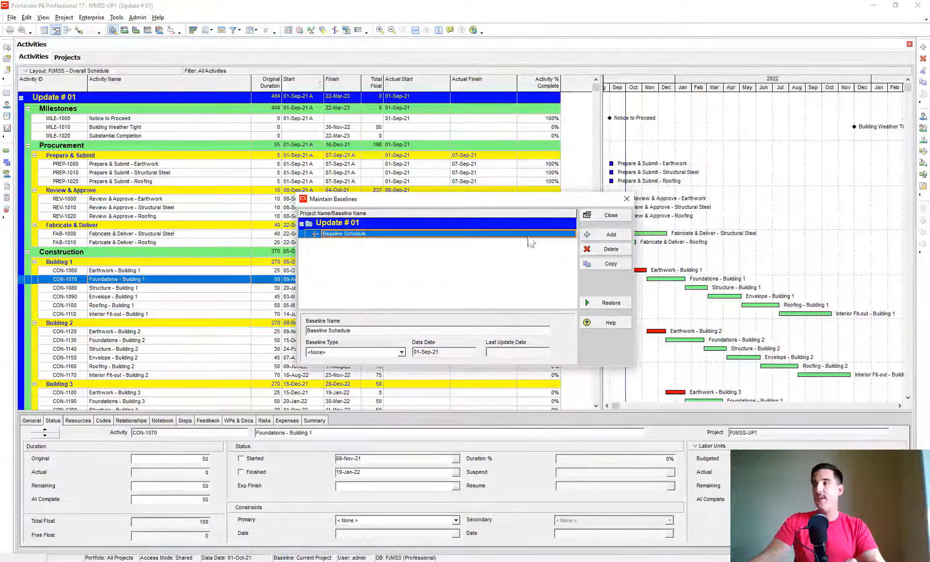
{"action": "left_click", "coordinate": [621, 216]}
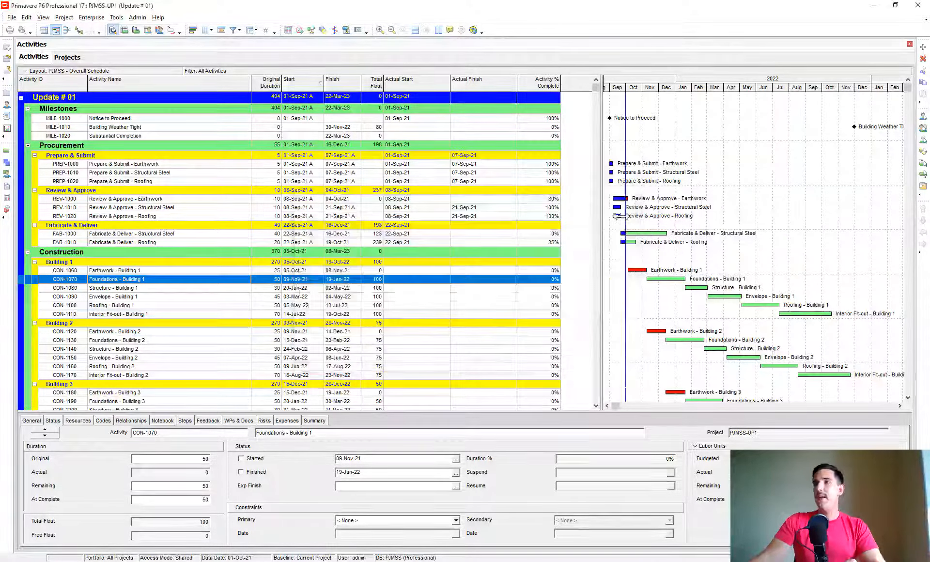
{"action": "left_click", "coordinate": [64, 18]}
{"action": "left_click", "coordinate": [93, 64]}
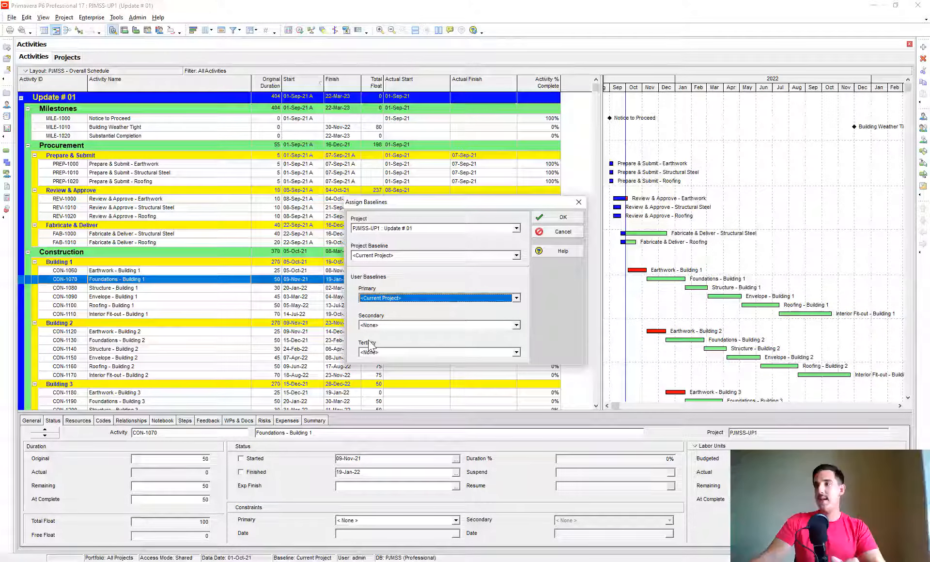
{"action": "left_click", "coordinate": [563, 234]}
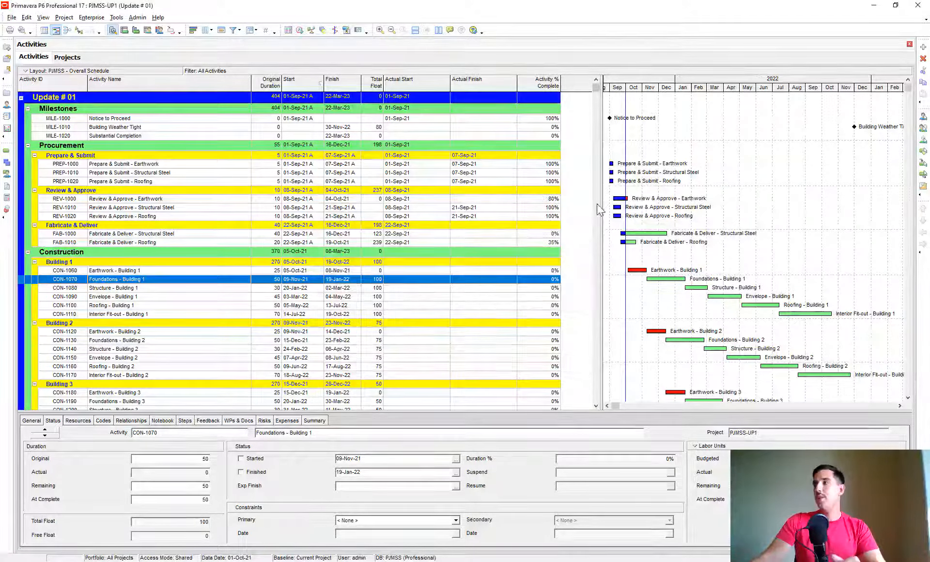
- Check which BL1, BL2 and BL3 date fields are available as activity table columns, without adding any
{"action": "left_click_drag", "start_coordinate": [601, 209], "coordinate": [722, 209]}
{"action": "right_click", "coordinate": [620, 154]}
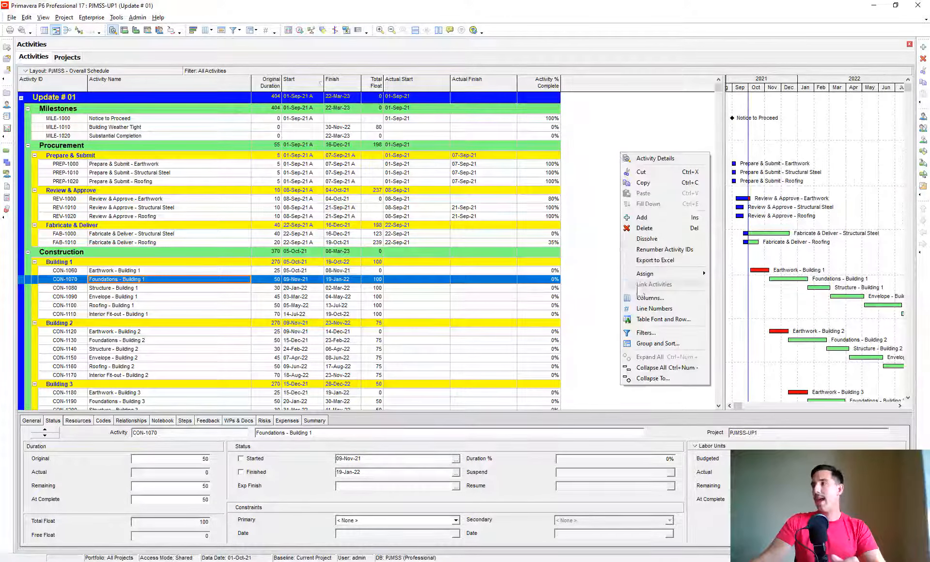
{"action": "left_click", "coordinate": [650, 297]}
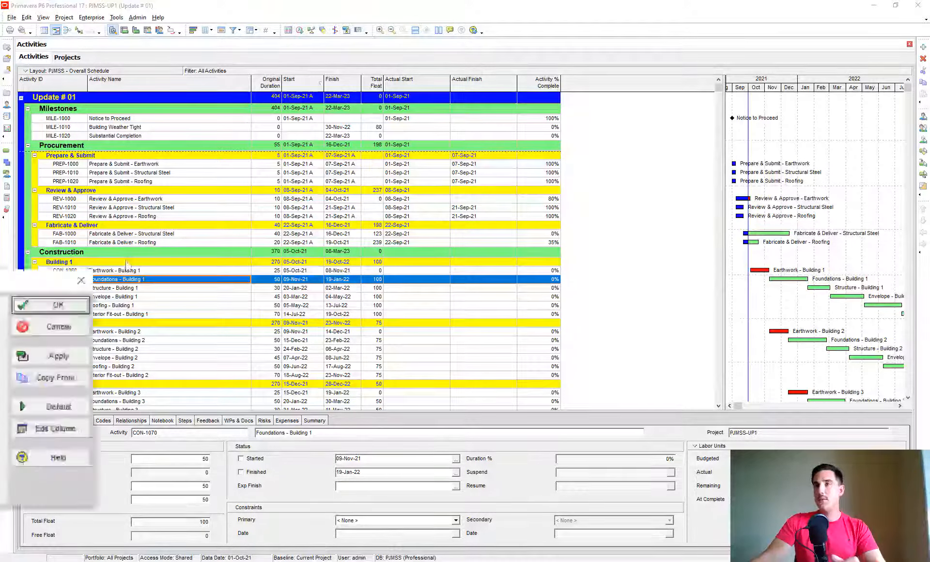
{"action": "double_click", "coordinate": [219, 234]}
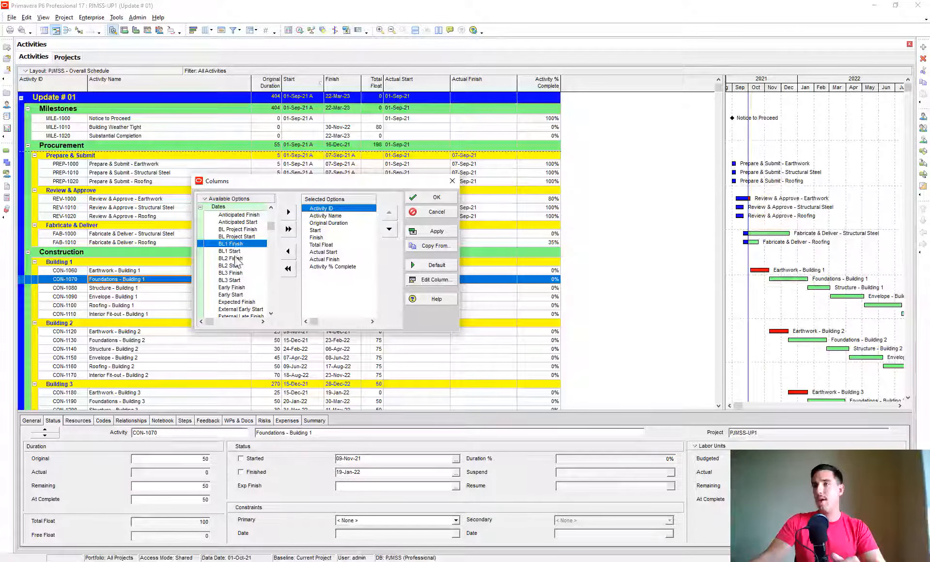
{"action": "left_click", "coordinate": [234, 273]}
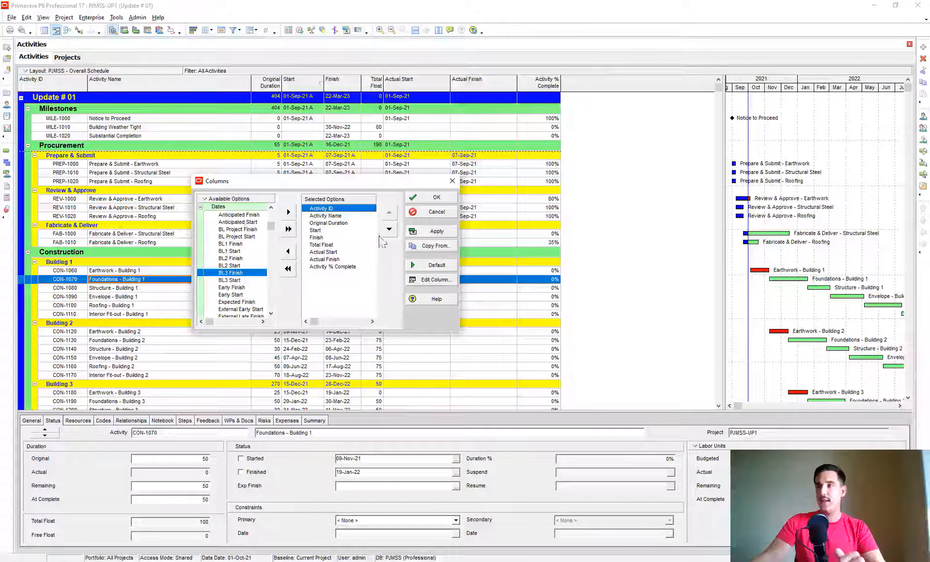
{"action": "left_click", "coordinate": [427, 212]}
- Assign Baseline Schedule as the primary user baseline of Update # 01
{"action": "left_click", "coordinate": [63, 17]}
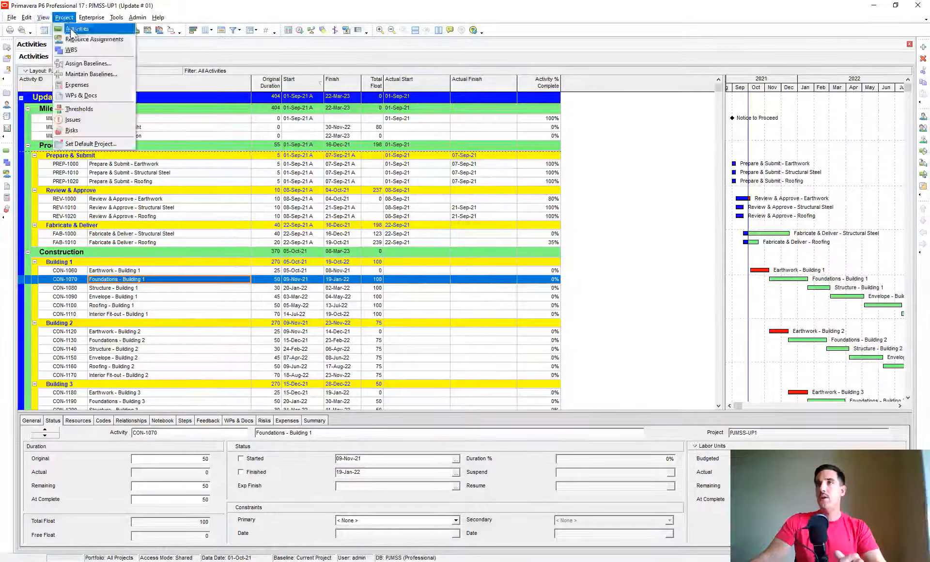
{"action": "left_click", "coordinate": [85, 64]}
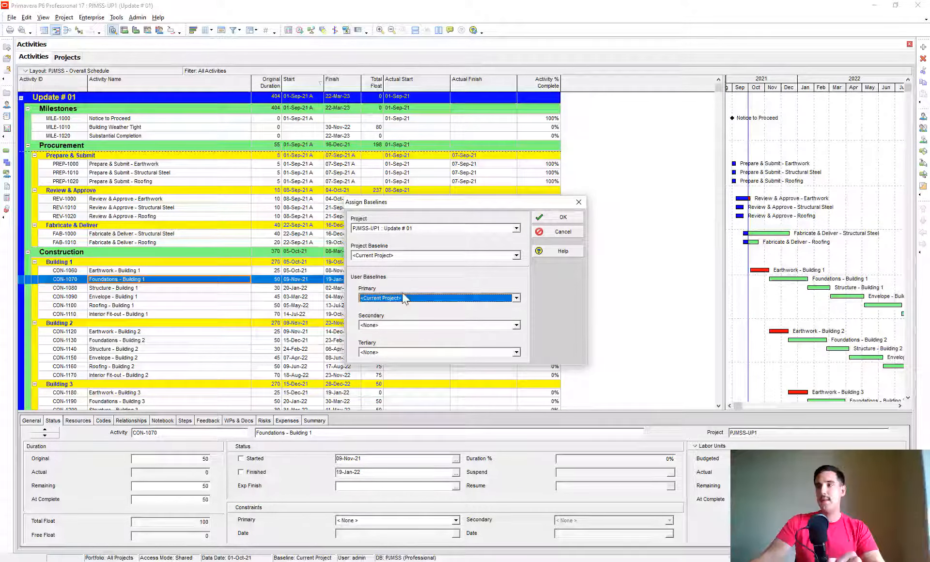
{"action": "left_click", "coordinate": [373, 298]}
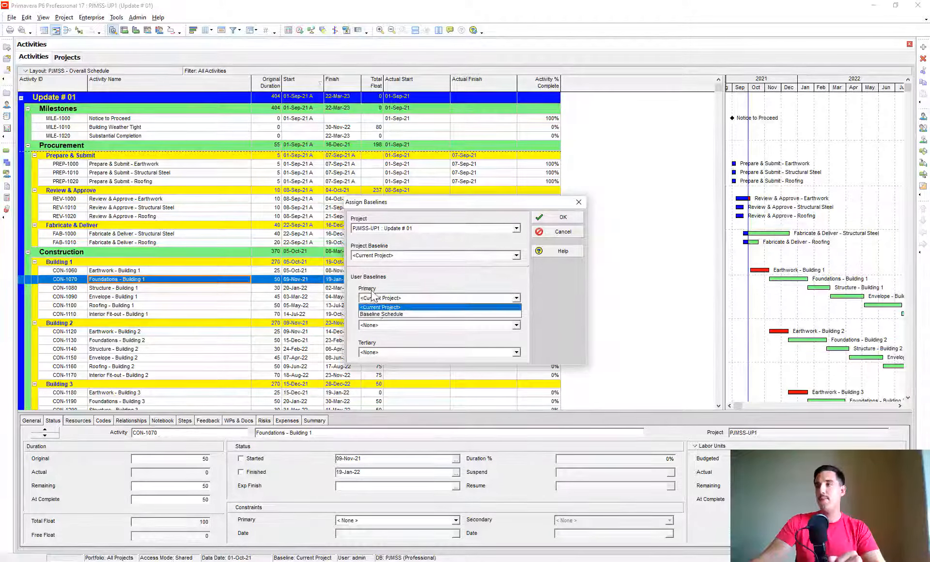
{"action": "left_click", "coordinate": [385, 316]}
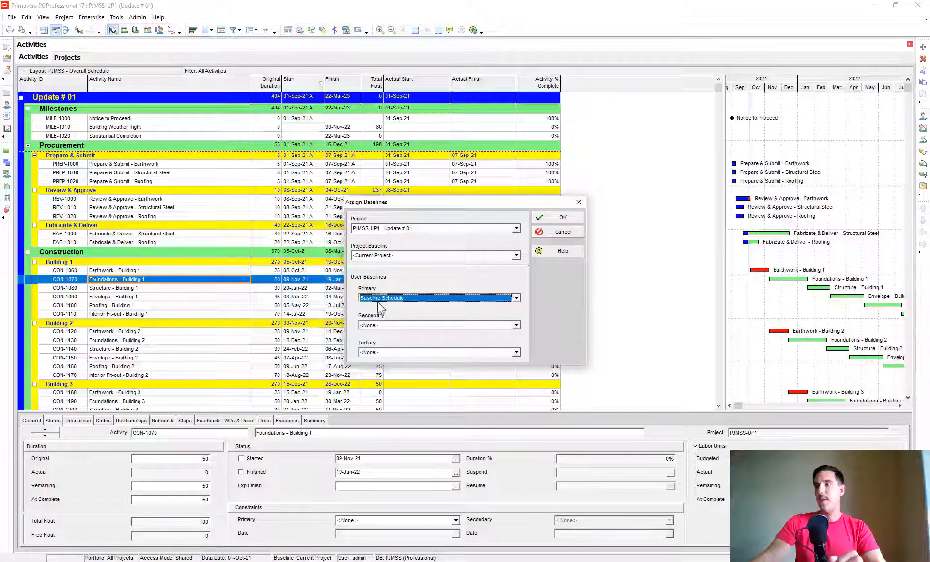
{"action": "left_click", "coordinate": [563, 218]}
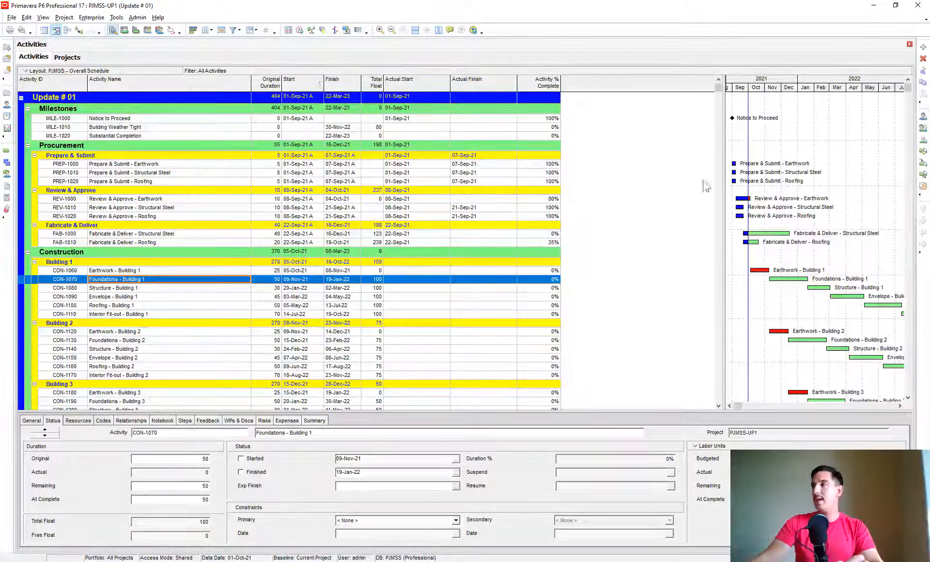
- Display the Primary Baseline bar in the Gantt chart and give it a thicker bar shape
{"action": "left_click_drag", "start_coordinate": [574, 166], "coordinate": [568, 166]}
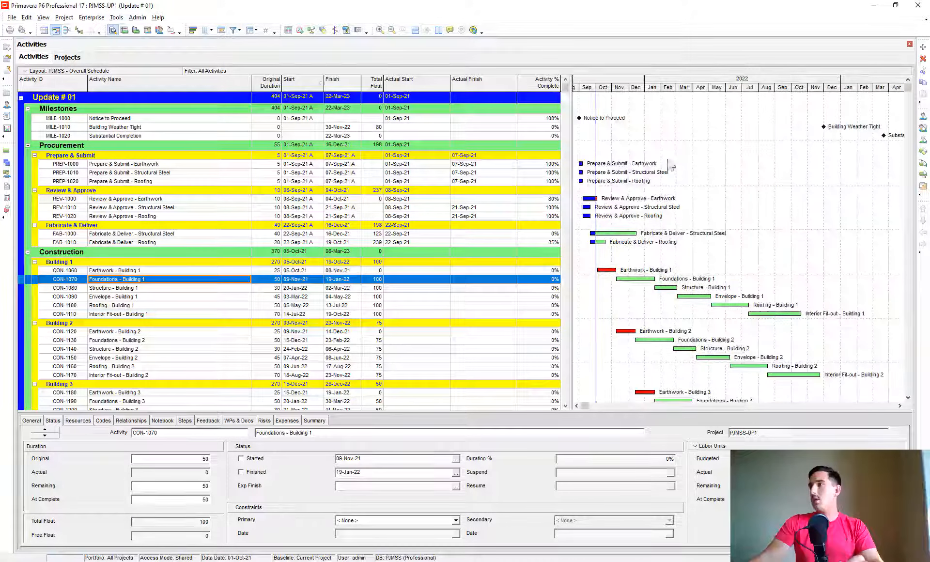
{"action": "right_click", "coordinate": [682, 144]}
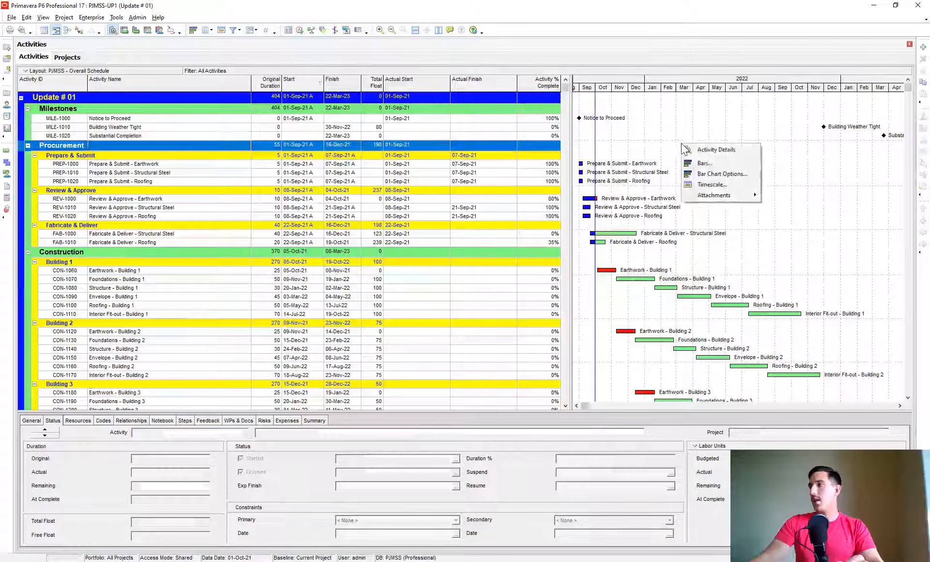
{"action": "left_click", "coordinate": [710, 163]}
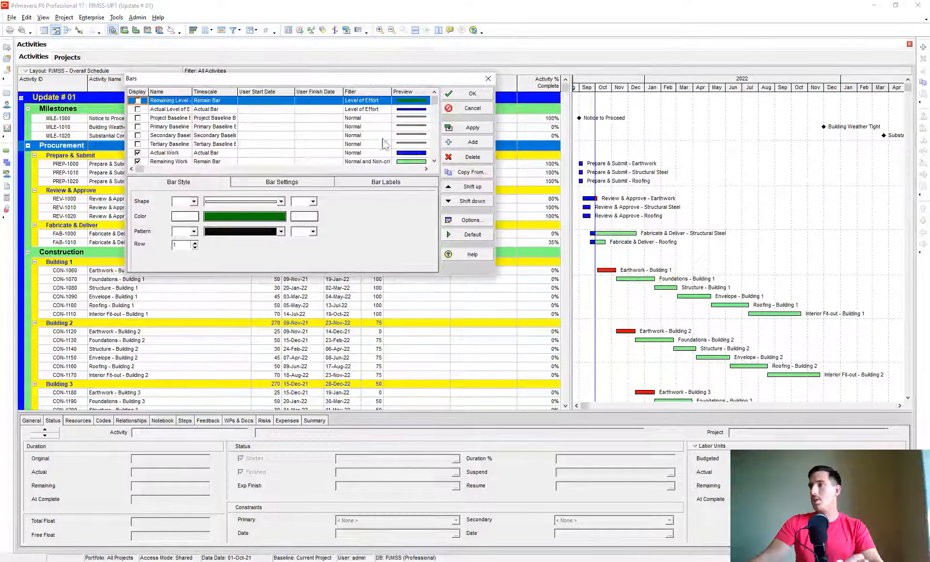
{"action": "left_click", "coordinate": [168, 119]}
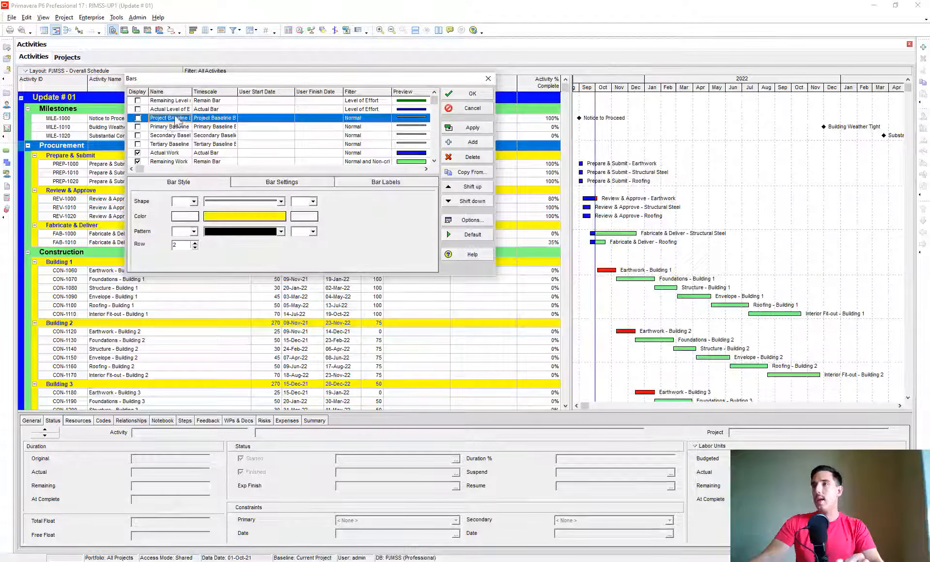
{"action": "left_click", "coordinate": [172, 127]}
{"action": "left_click", "coordinate": [138, 127]}
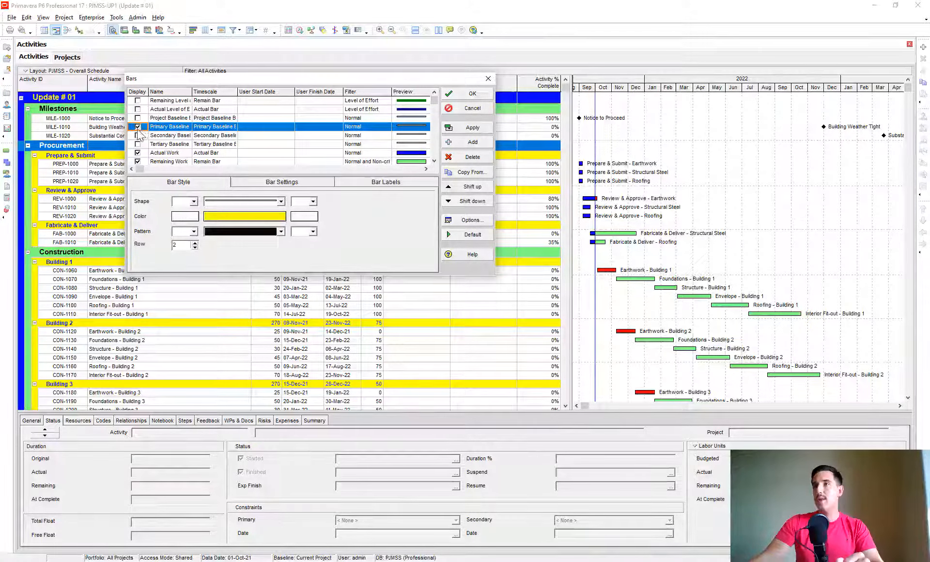
{"action": "left_click", "coordinate": [243, 206]}
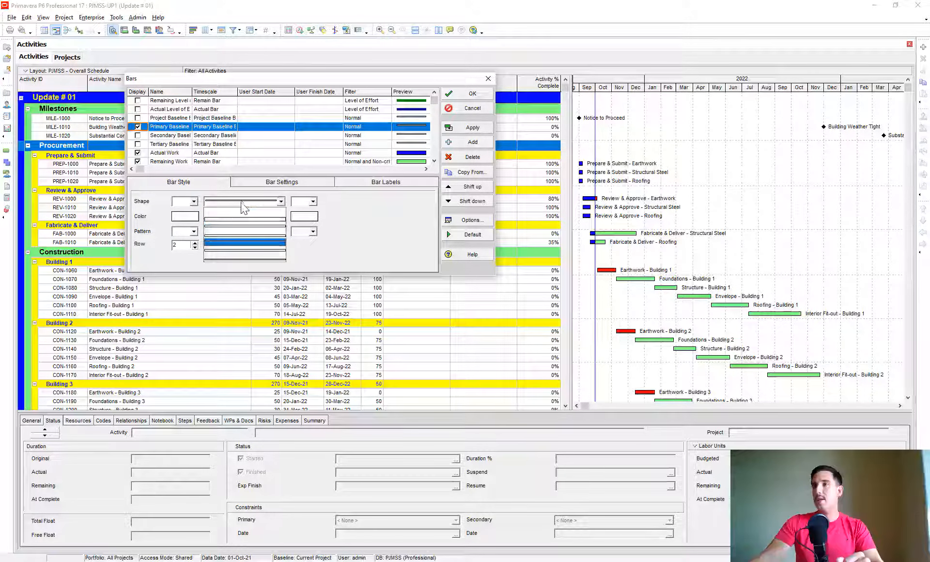
{"action": "left_click", "coordinate": [245, 217]}
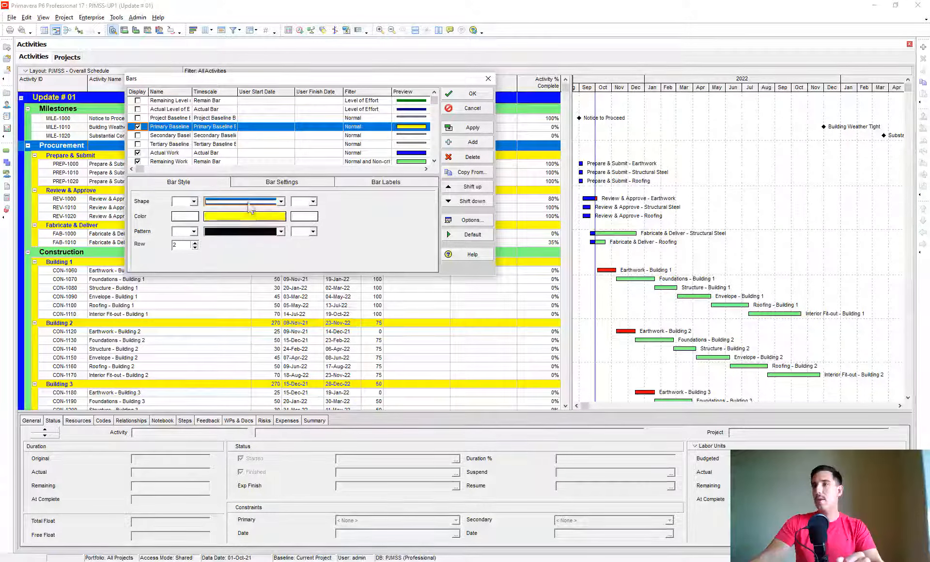
{"action": "left_click", "coordinate": [460, 128]}
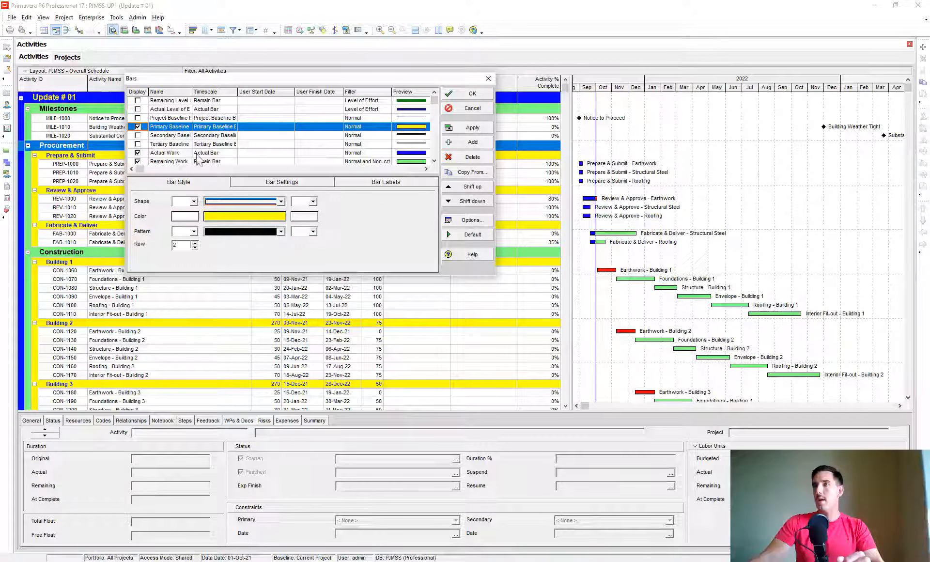
- Display the Baseline Milestone bar in the Gantt chart and apply the bar settings
{"action": "left_click", "coordinate": [169, 144]}
{"action": "scroll", "coordinate": [169, 145], "scroll_direction": "down", "scroll_amount": 4}
{"action": "scroll", "coordinate": [169, 146], "scroll_direction": "down", "scroll_amount": 2}
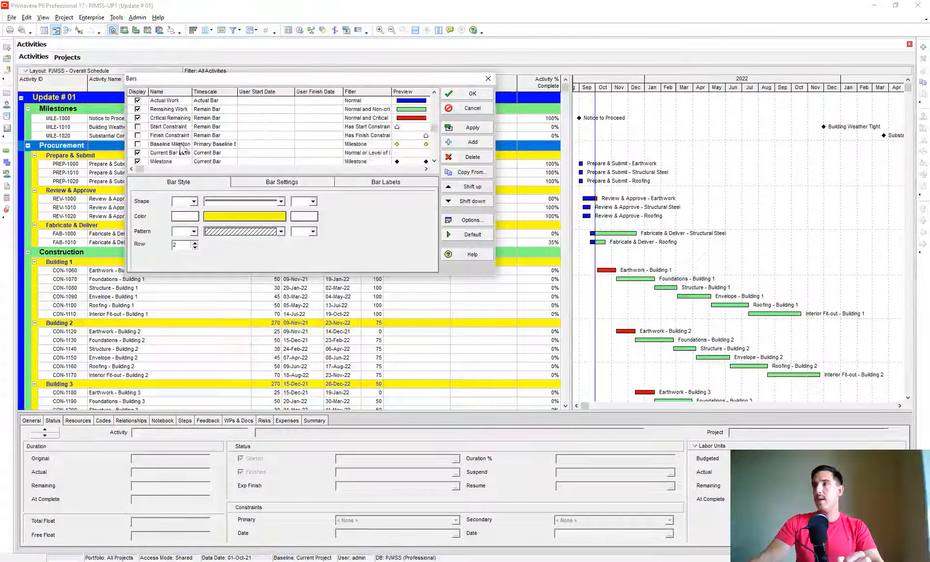
{"action": "left_click", "coordinate": [200, 145]}
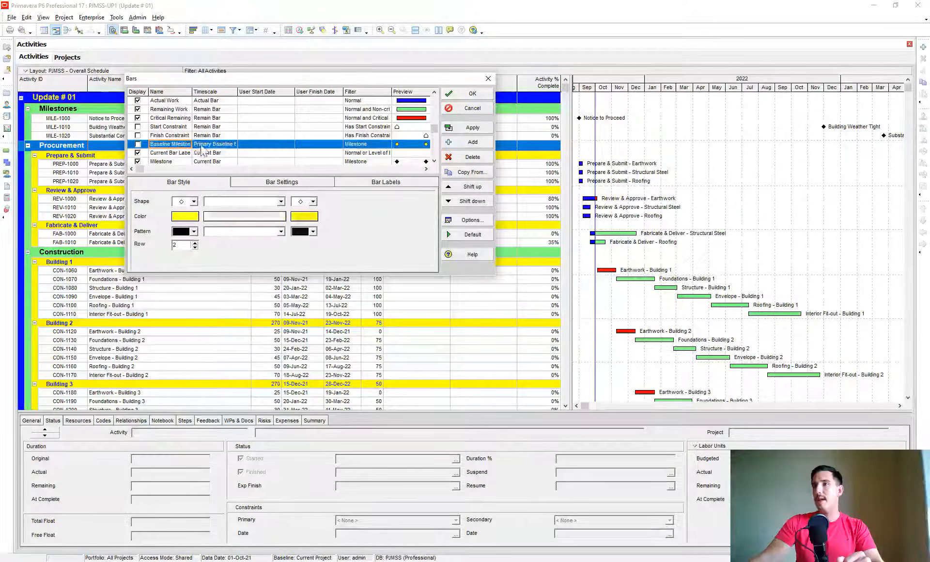
{"action": "left_click", "coordinate": [137, 145]}
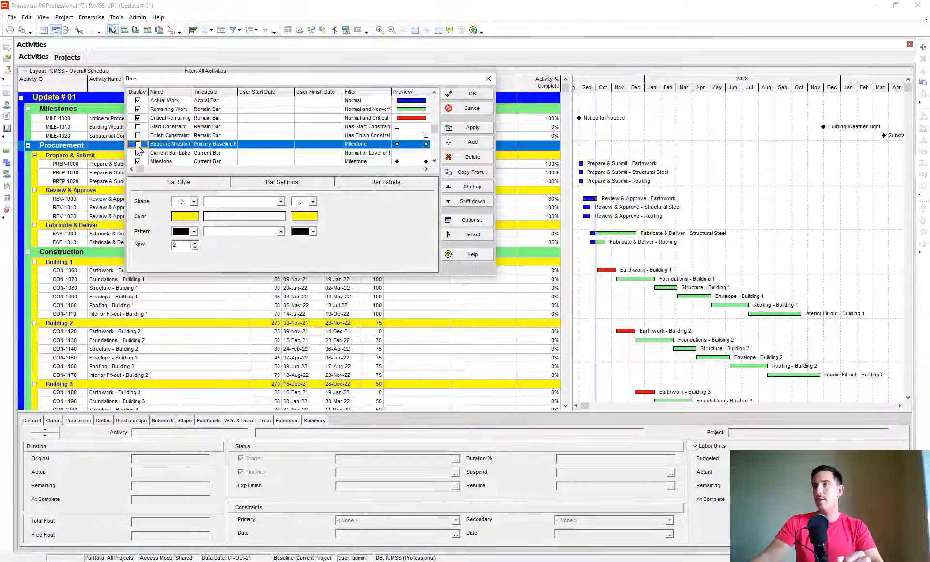
{"action": "left_click", "coordinate": [476, 129]}
{"action": "left_click", "coordinate": [479, 95]}
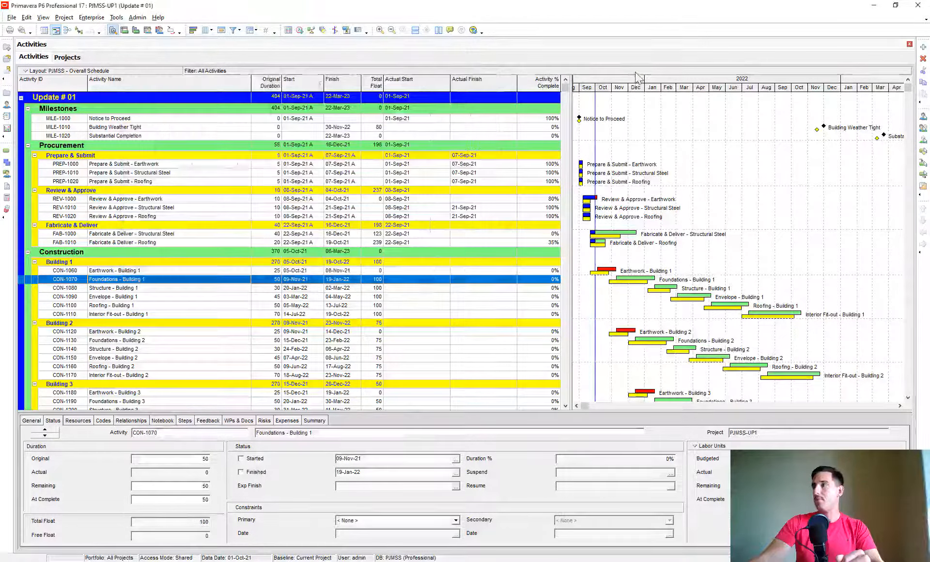
- Remove Actual Start, Actual Finish and Activity % Complete from the activity table's selected columns
{"action": "left_click_drag", "start_coordinate": [634, 91], "coordinate": [673, 93]}
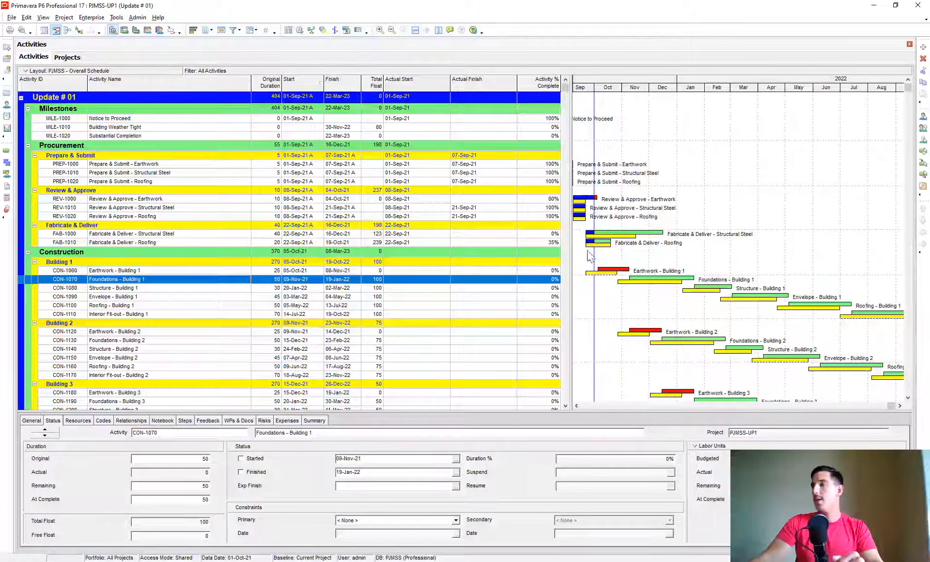
{"action": "right_click", "coordinate": [414, 165]}
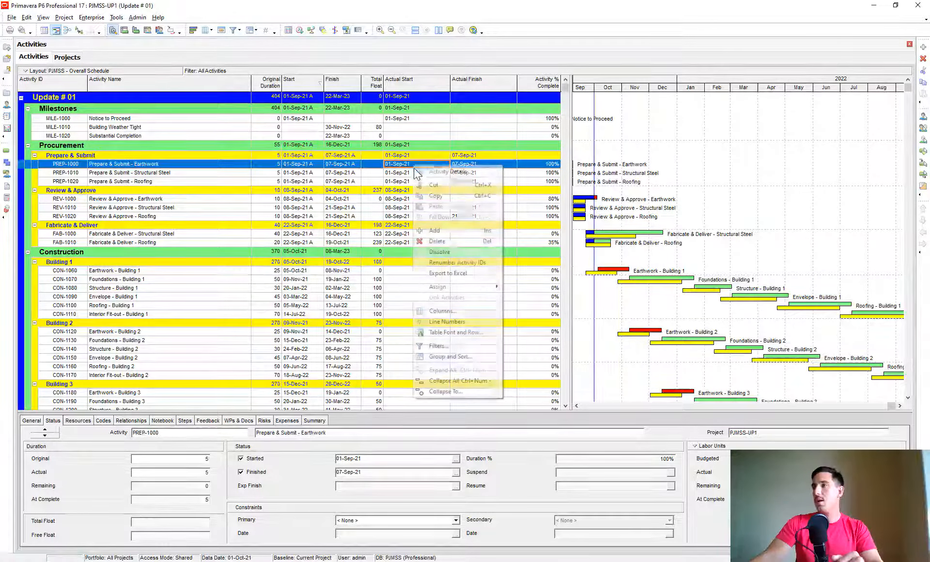
{"action": "left_click", "coordinate": [436, 310]}
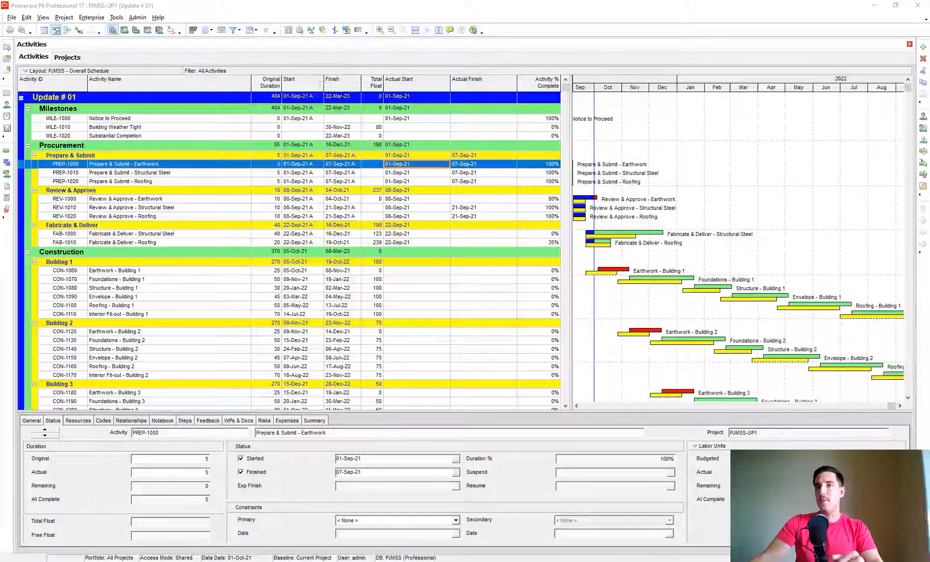
{"action": "left_click", "coordinate": [255, 279]}
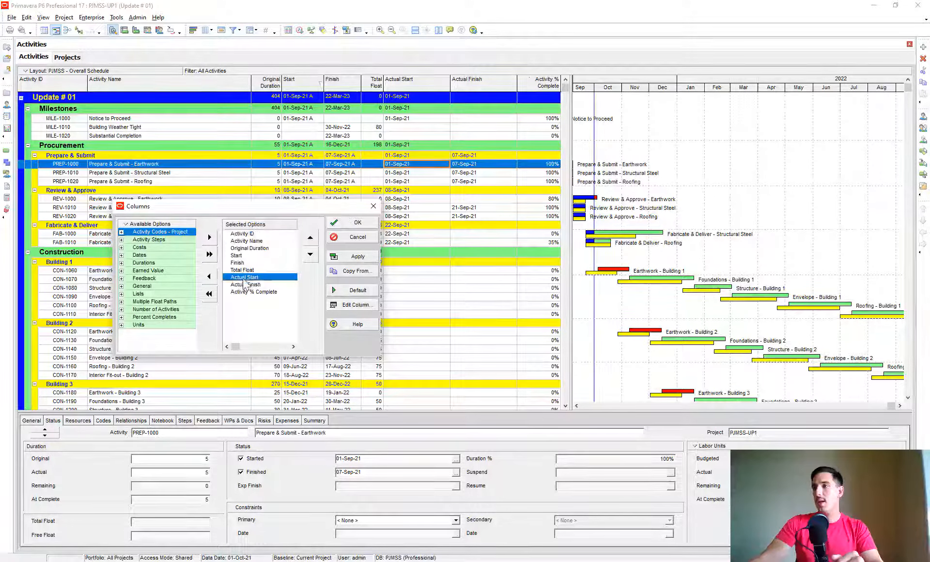
{"action": "double_click", "coordinate": [244, 278]}
{"action": "double_click", "coordinate": [248, 278]}
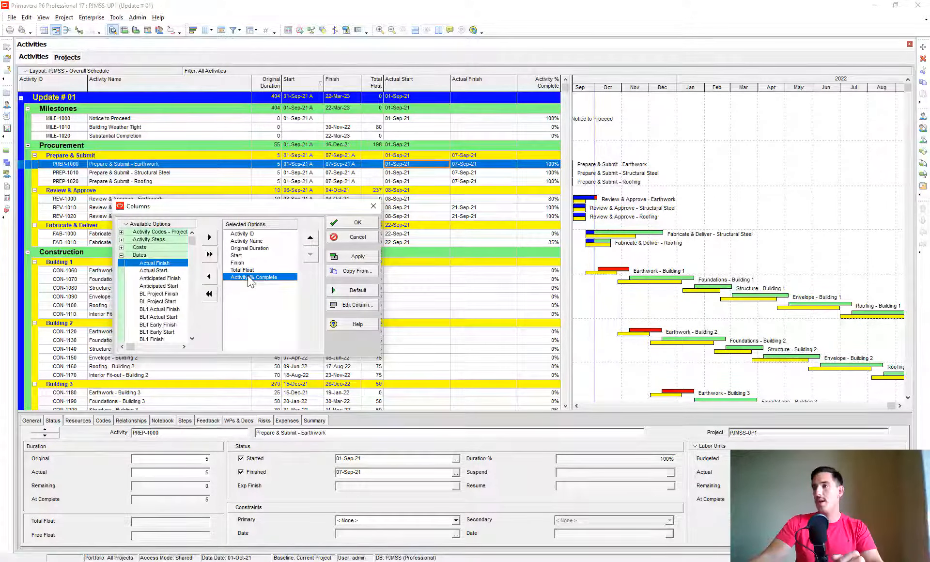
{"action": "double_click", "coordinate": [249, 278]}
- Add the BL1 Start and BL1 Finish columns to the activity table and select the Review & Approve - Earthwork activity
{"action": "left_click", "coordinate": [157, 248]}
{"action": "scroll", "coordinate": [156, 248], "scroll_direction": "up", "scroll_amount": 4}
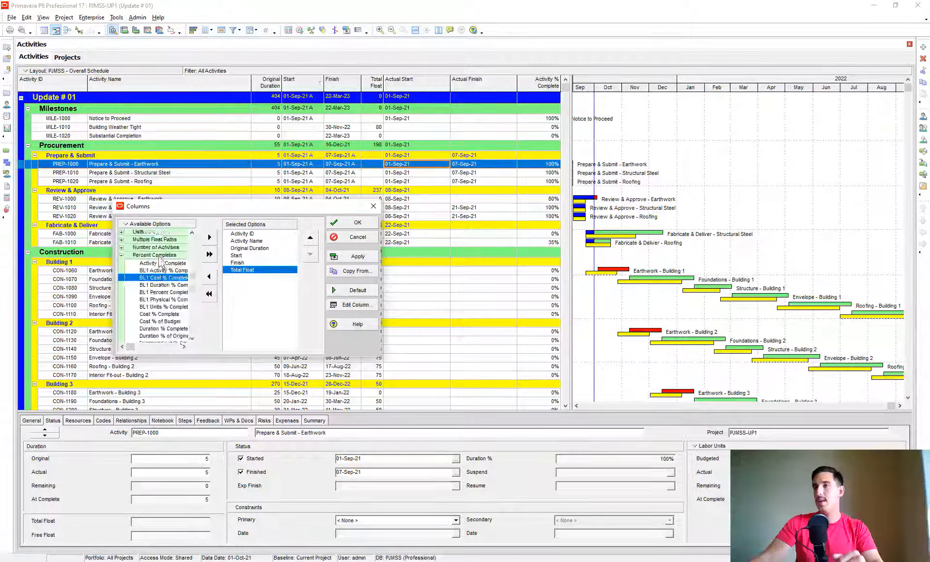
{"action": "double_click", "coordinate": [148, 255]}
{"action": "left_click", "coordinate": [157, 269]}
{"action": "scroll", "coordinate": [158, 272], "scroll_direction": "down", "scroll_amount": 1}
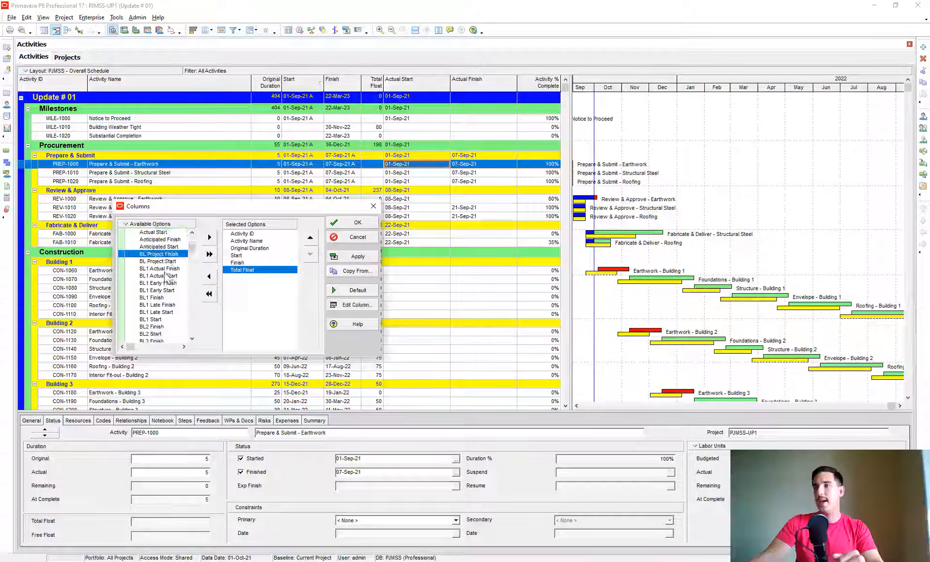
{"action": "left_click", "coordinate": [157, 312]}
{"action": "double_click", "coordinate": [157, 312]}
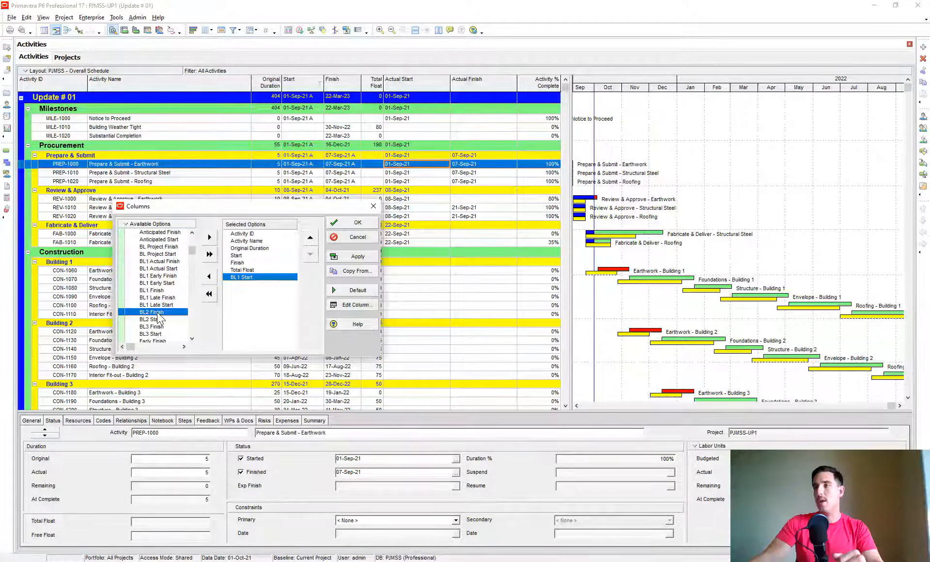
{"action": "double_click", "coordinate": [160, 291]}
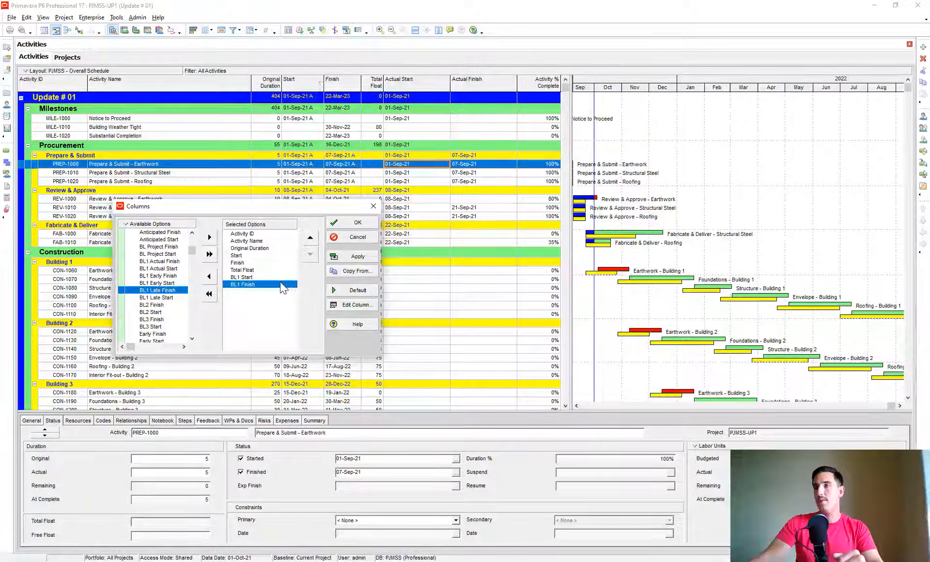
{"action": "left_click", "coordinate": [353, 253]}
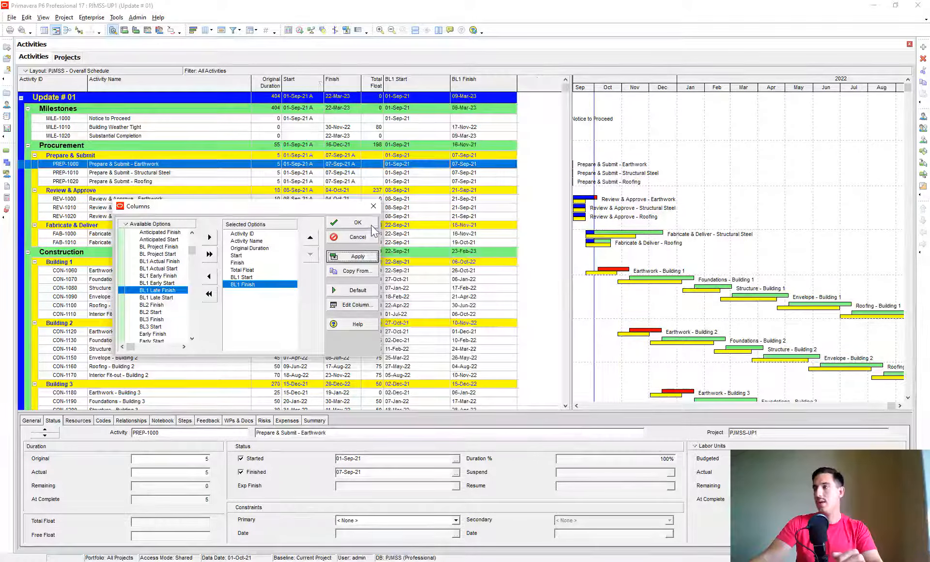
{"action": "left_click", "coordinate": [364, 224]}
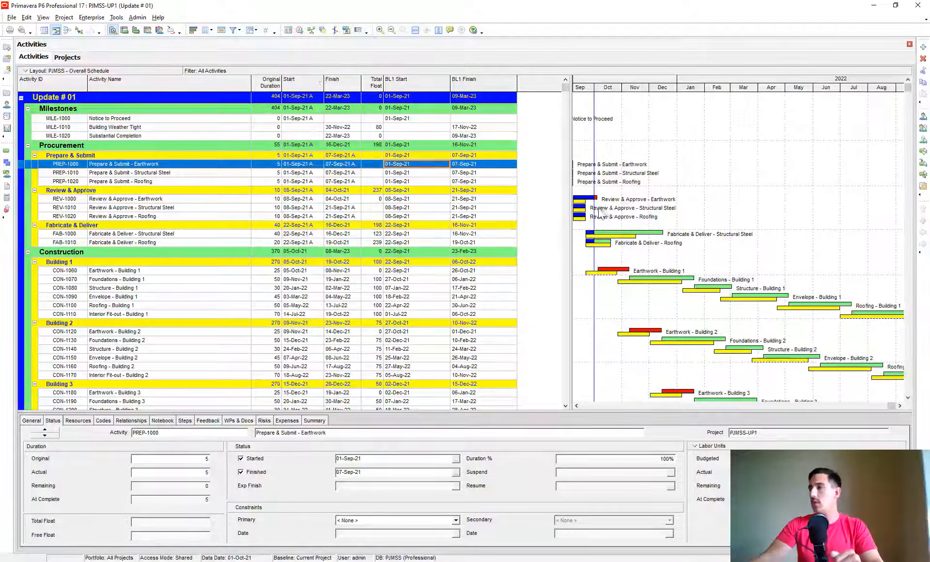
{"action": "left_click", "coordinate": [622, 202]}
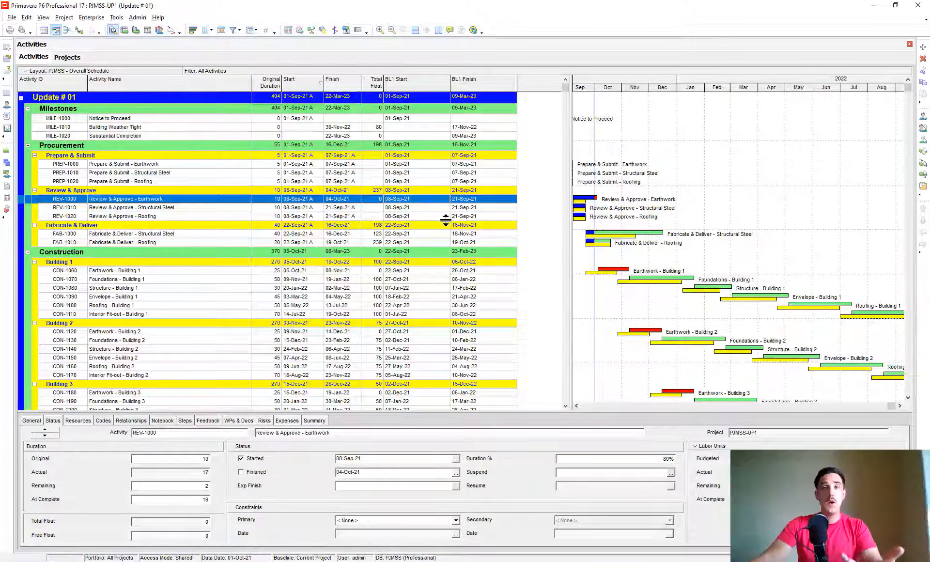
- Add the Variance - BL1 Finish Date column to the activity table, widening the table area and narrowing the BL1 Finish column to fit it
{"action": "right_click", "coordinate": [480, 206]}
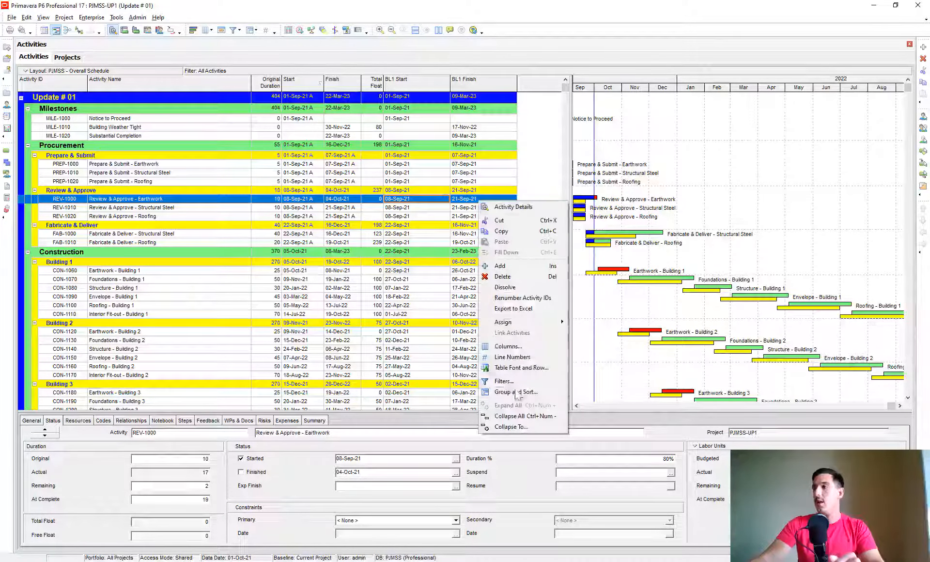
{"action": "left_click", "coordinate": [526, 350]}
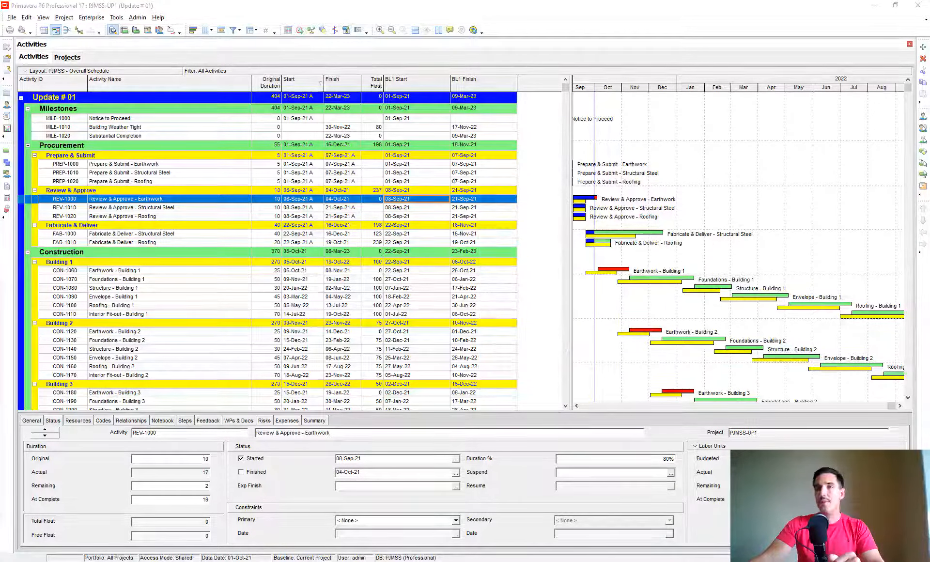
{"action": "double_click", "coordinate": [180, 245]}
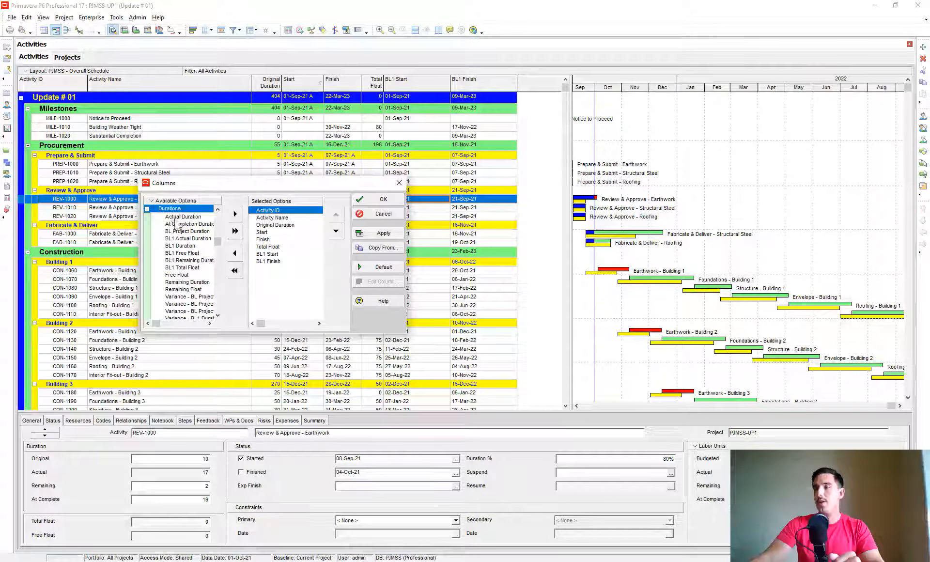
{"action": "left_click", "coordinate": [267, 262]}
{"action": "left_click", "coordinate": [183, 267]}
{"action": "scroll", "coordinate": [160, 271], "scroll_direction": "down", "scroll_amount": 3}
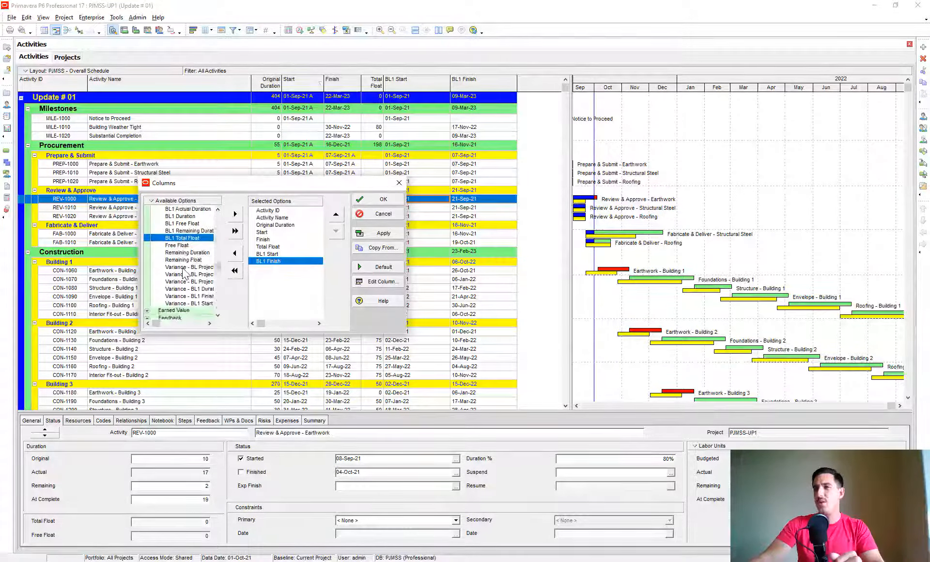
{"action": "left_click_drag", "start_coordinate": [135, 266], "coordinate": [91, 266]}
{"action": "left_click", "coordinate": [156, 288]}
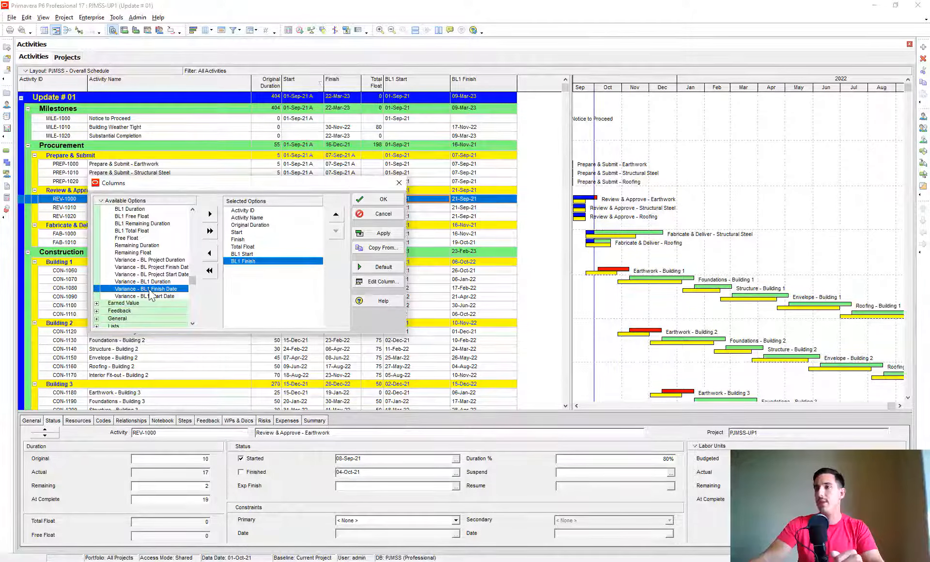
{"action": "double_click", "coordinate": [182, 289]}
{"action": "left_click", "coordinate": [378, 233]}
{"action": "left_click", "coordinate": [378, 200]}
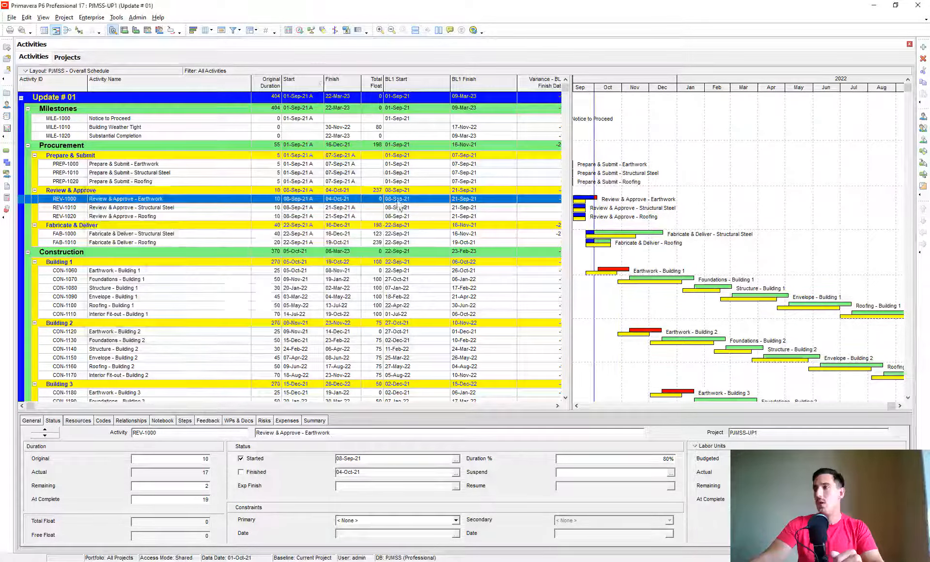
{"action": "left_click_drag", "start_coordinate": [569, 199], "coordinate": [638, 199]}
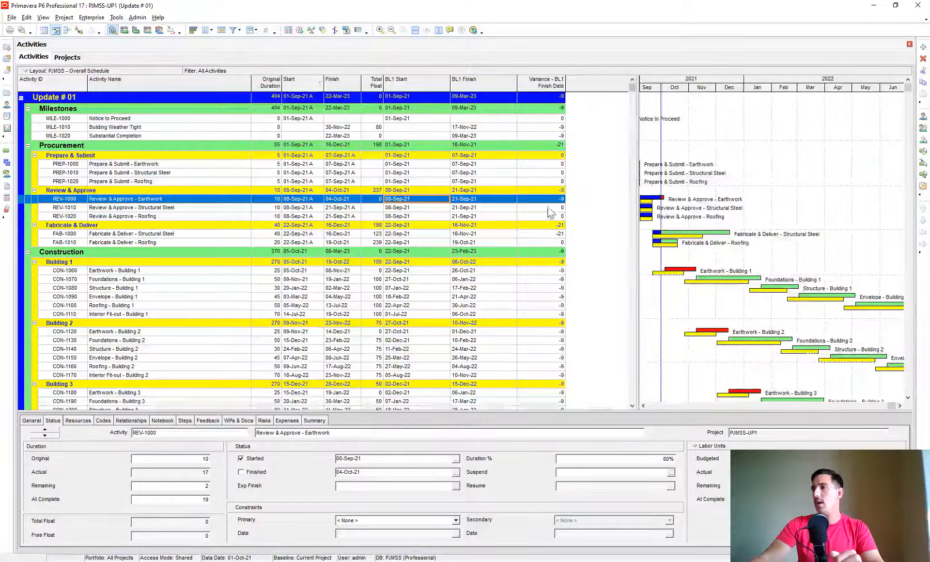
{"action": "left_click_drag", "start_coordinate": [517, 83], "coordinate": [499, 83]}
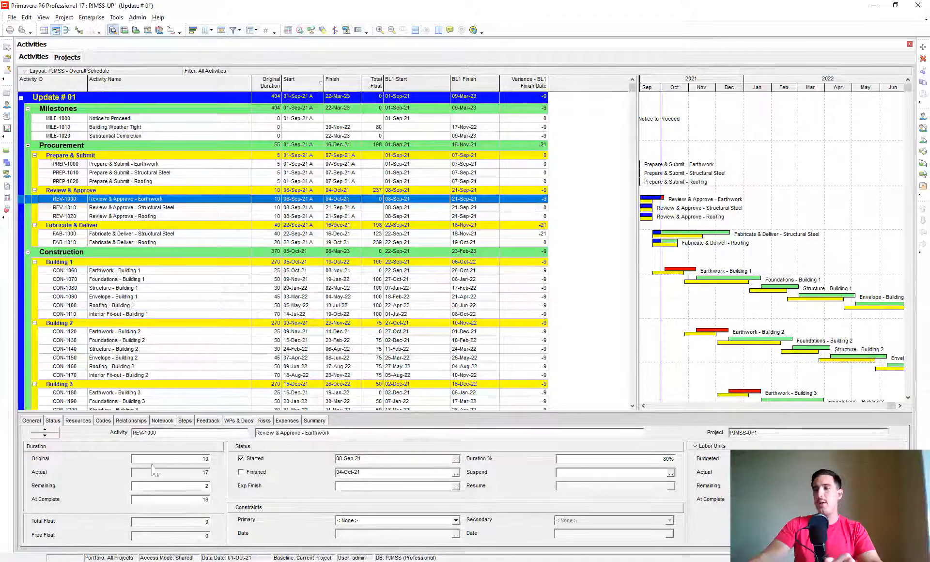
- Examine the general details of Review & Approve - Earthwork and the project calendars available for it, leaving its assigned calendar as is
{"action": "left_click", "coordinate": [31, 421]}
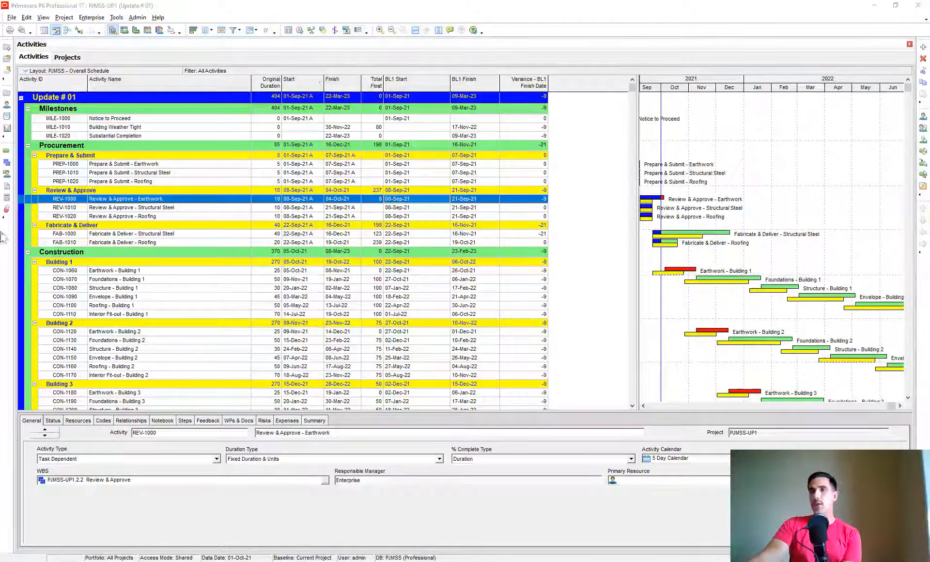
{"action": "left_click_drag", "start_coordinate": [0, 222], "coordinate": [284, 130]}
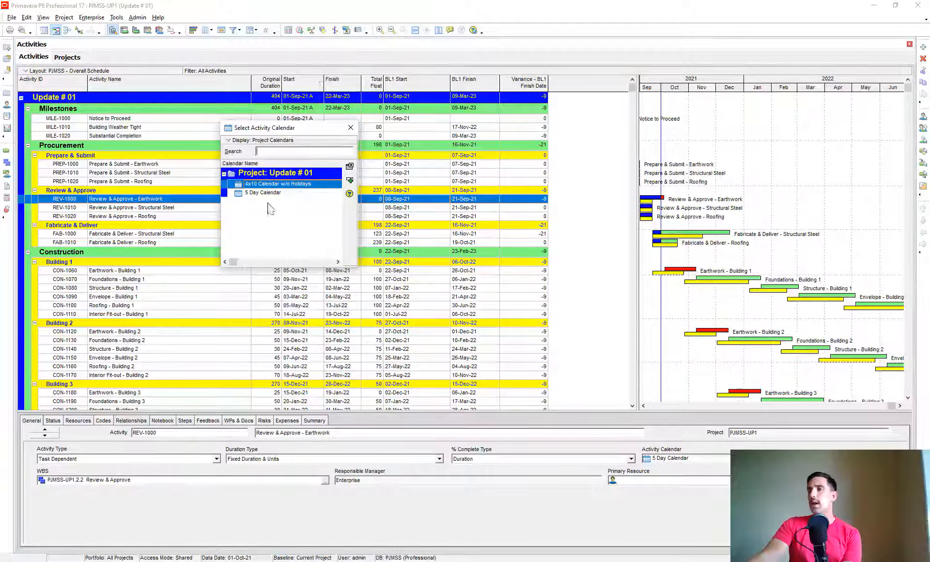
{"action": "left_click", "coordinate": [350, 127]}
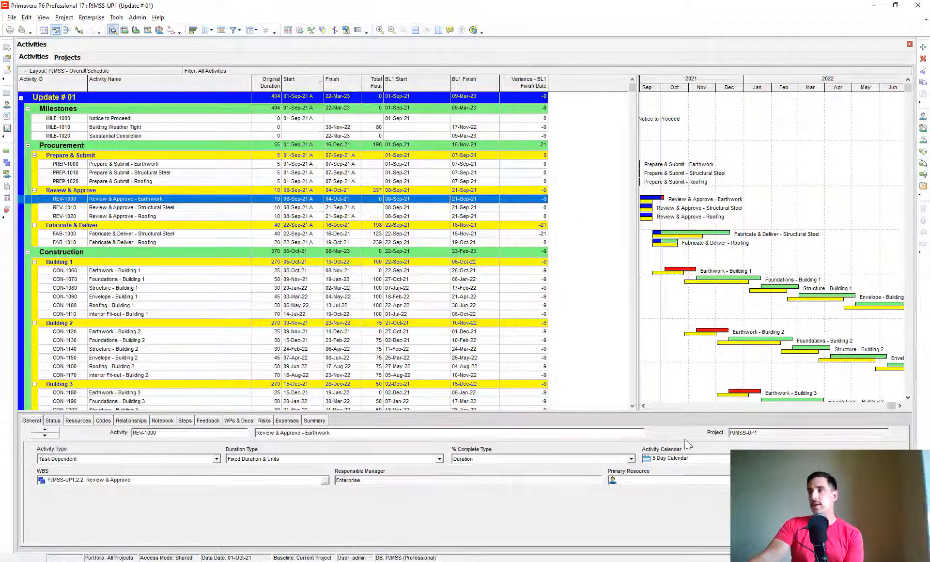